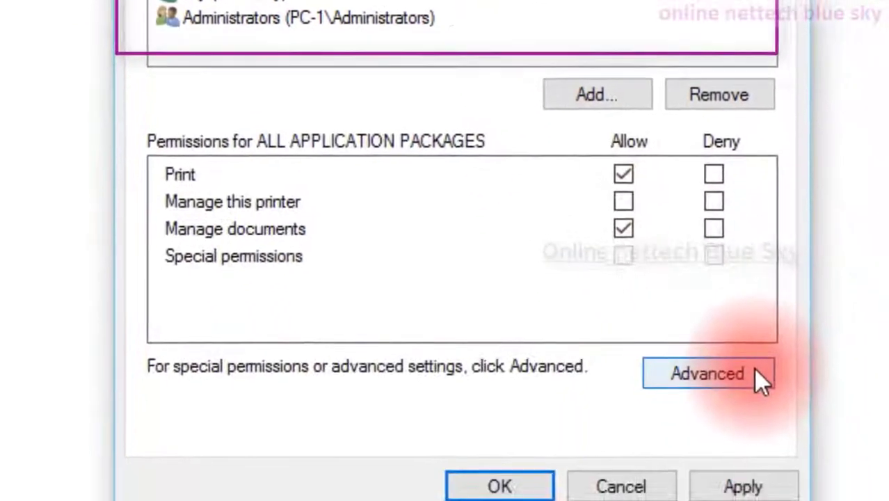
Open the Print permission entry of ALL APPLICATION PACKAGES in the printer's advanced security settings and show its advanced permissions
click(758, 376)
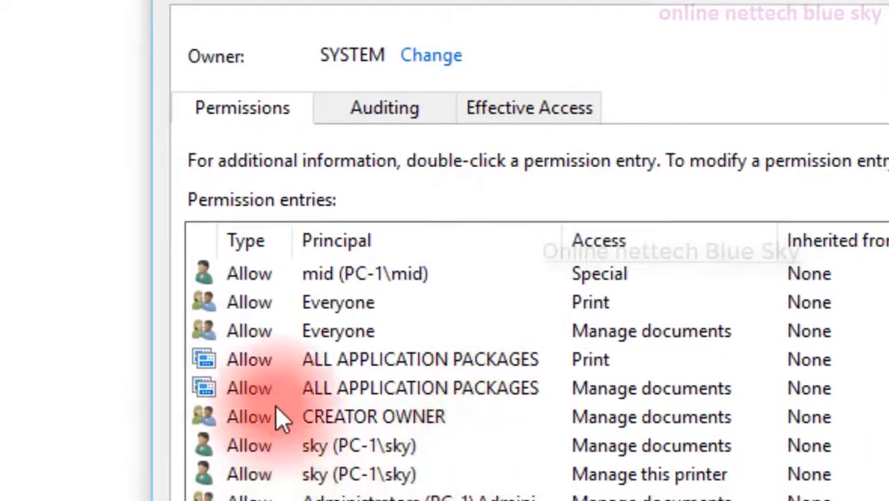
click(322, 363)
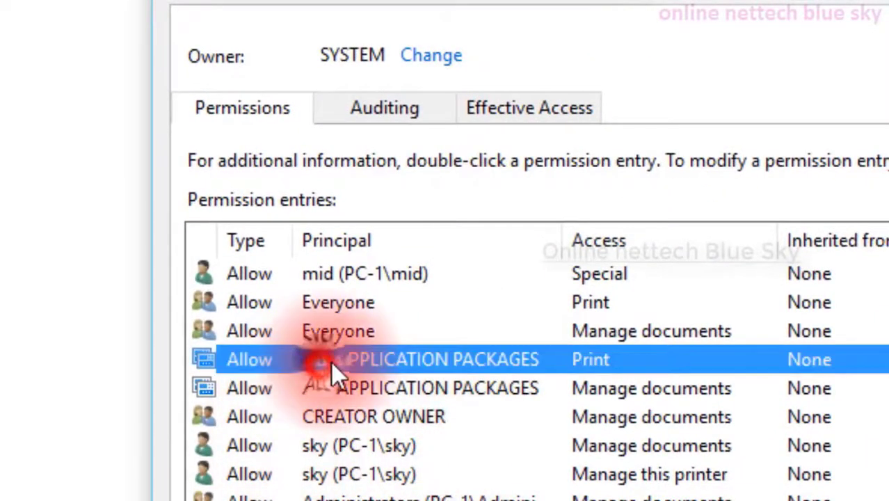
click(551, 387)
click(474, 352)
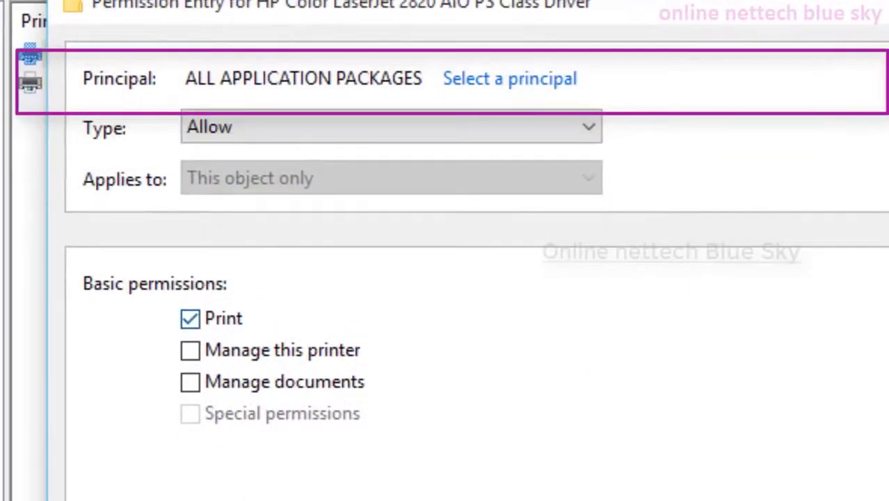
click(860, 289)
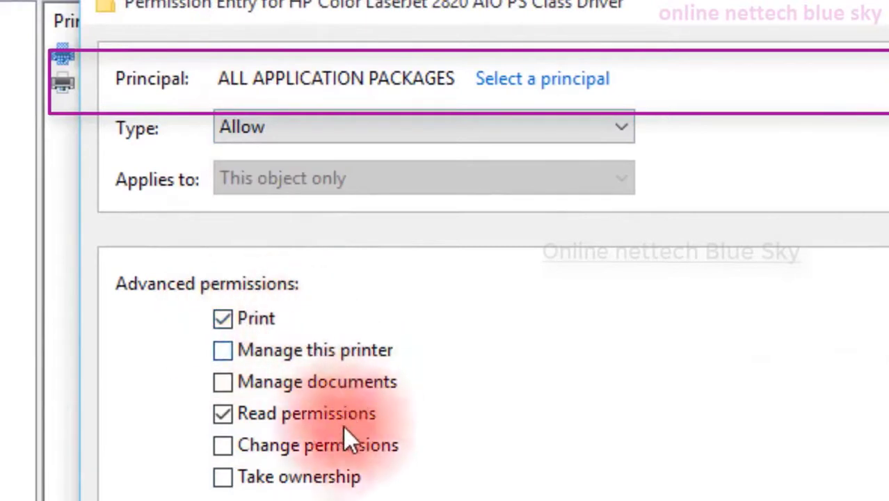
Change the ALL APPLICATION PACKAGES entry to Deny with only Take ownership ticked, clearing Print and Read permissions, and accept it
click(326, 130)
click(313, 178)
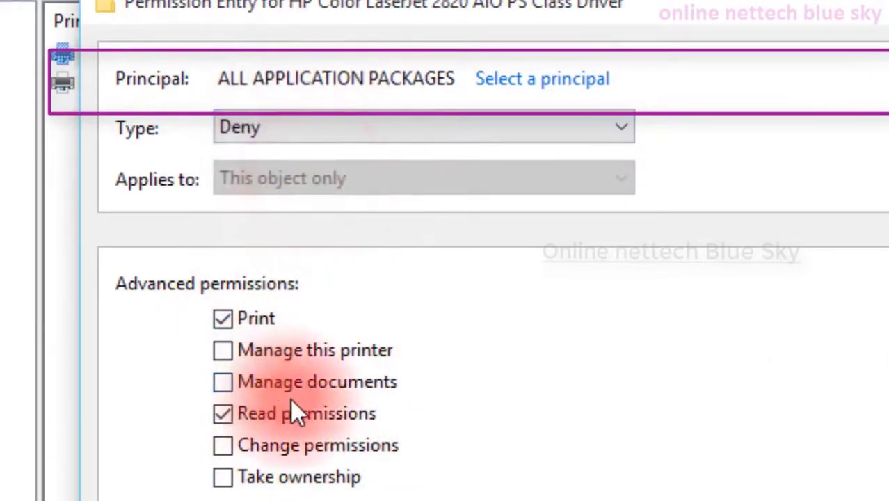
click(226, 321)
click(216, 415)
click(222, 443)
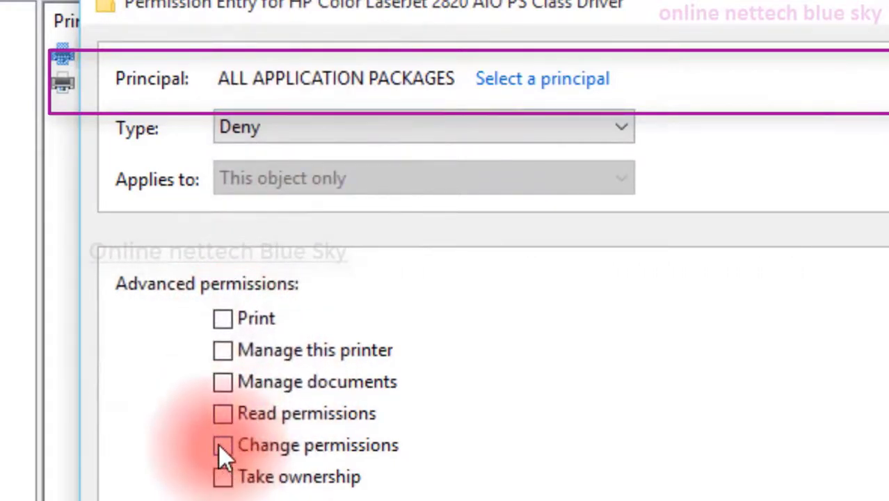
click(221, 477)
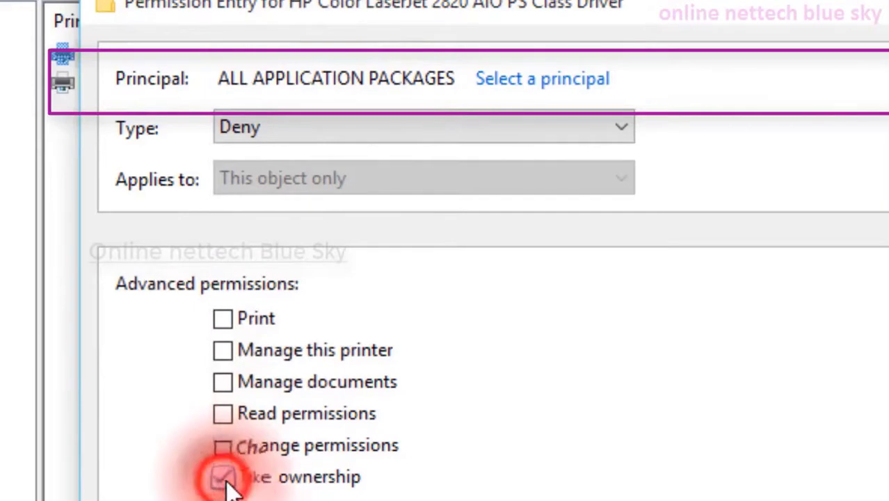
key(Return)
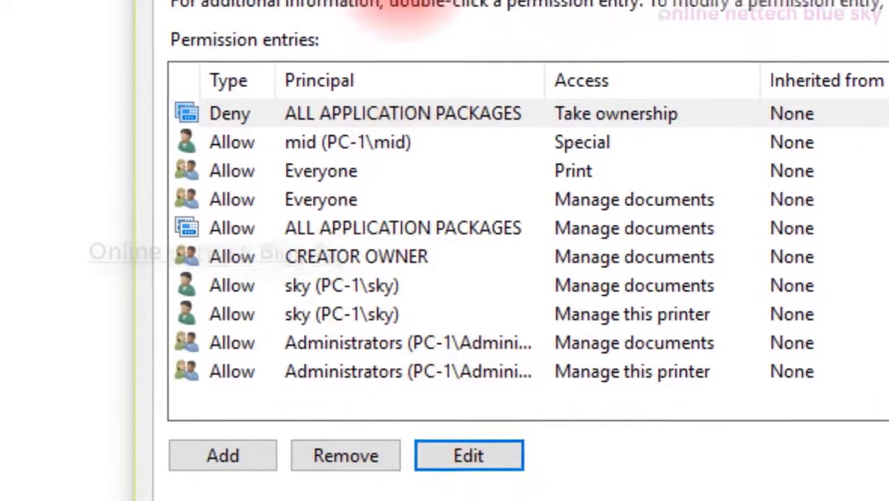
View the auditing entries, and choose the PC-1 account mid as the user for the effective access evaluation
click(384, 101)
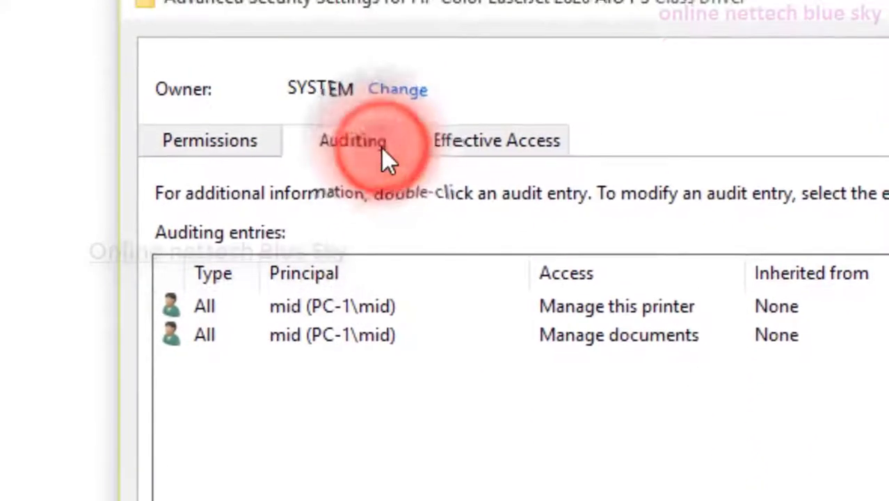
click(478, 148)
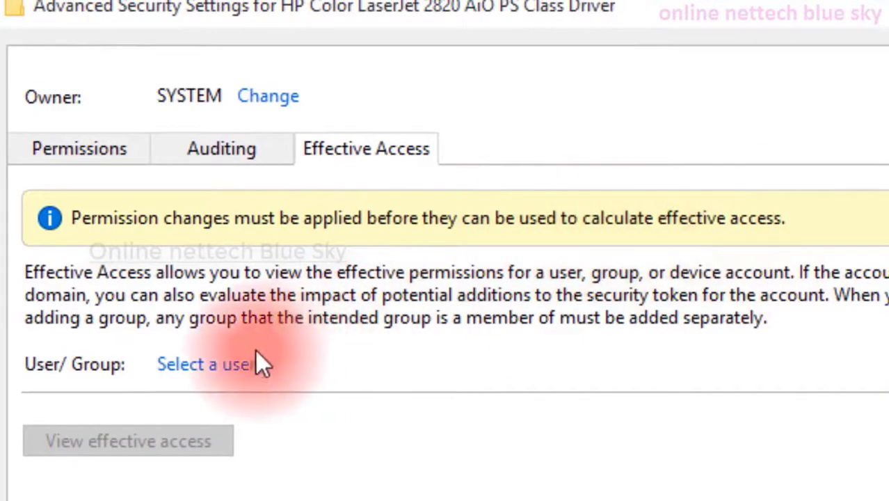
click(231, 376)
click(235, 364)
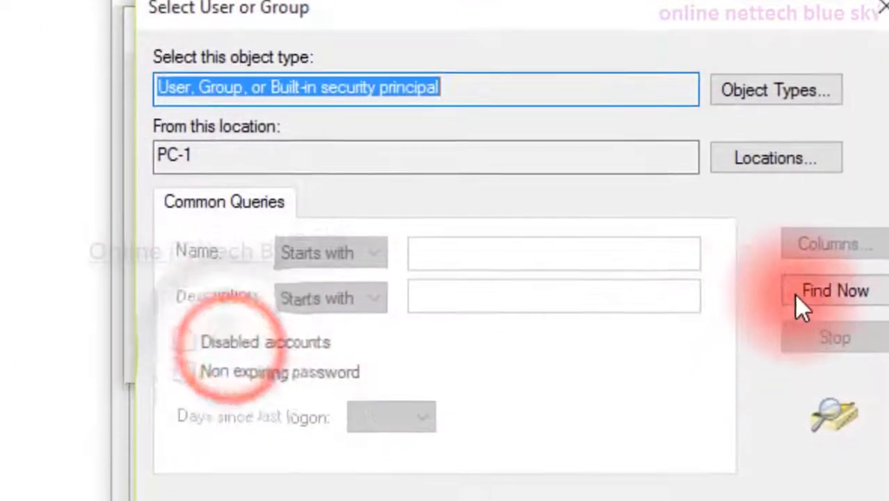
click(800, 292)
scroll(357, 320, down, 5)
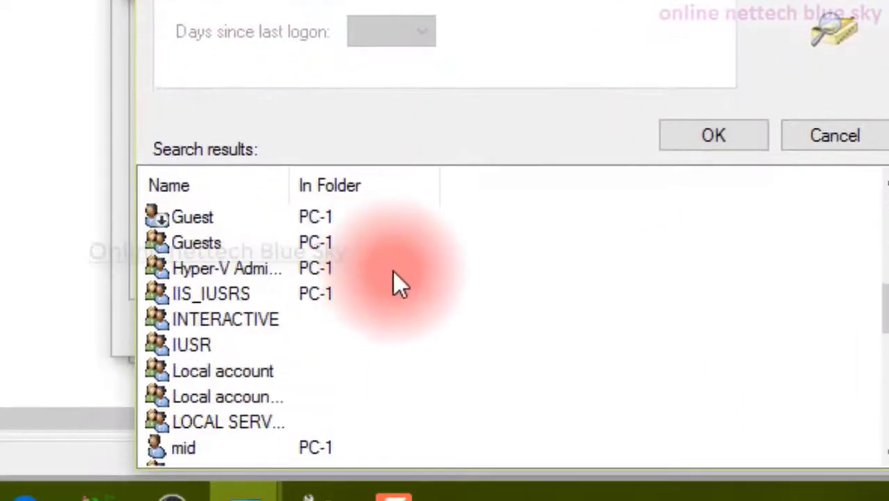
scroll(244, 390, down, 3)
scroll(248, 375, up, 1)
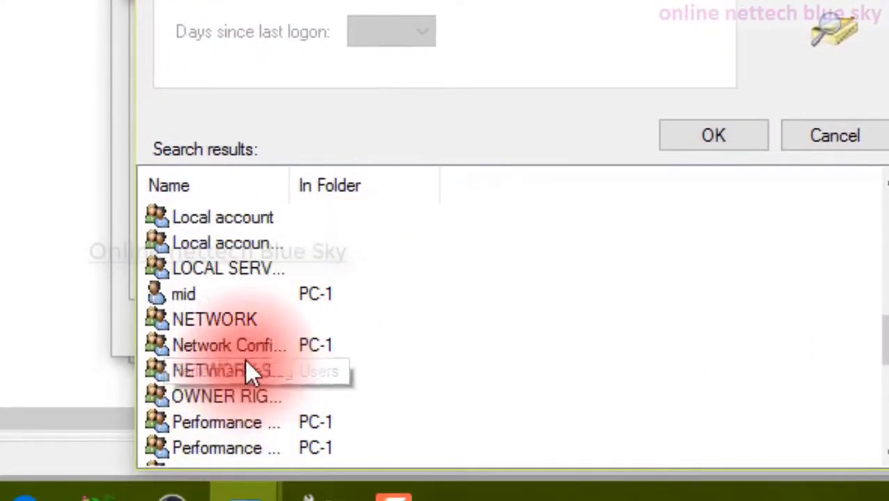
click(250, 295)
click(713, 135)
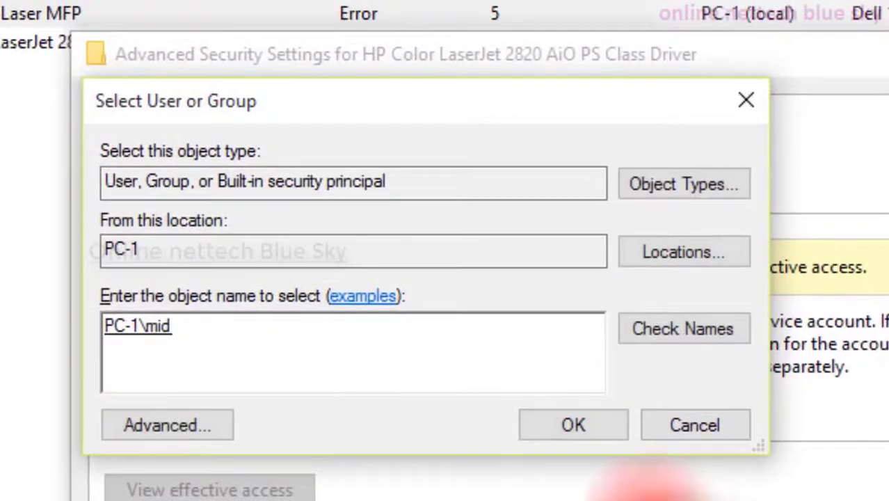
click(583, 426)
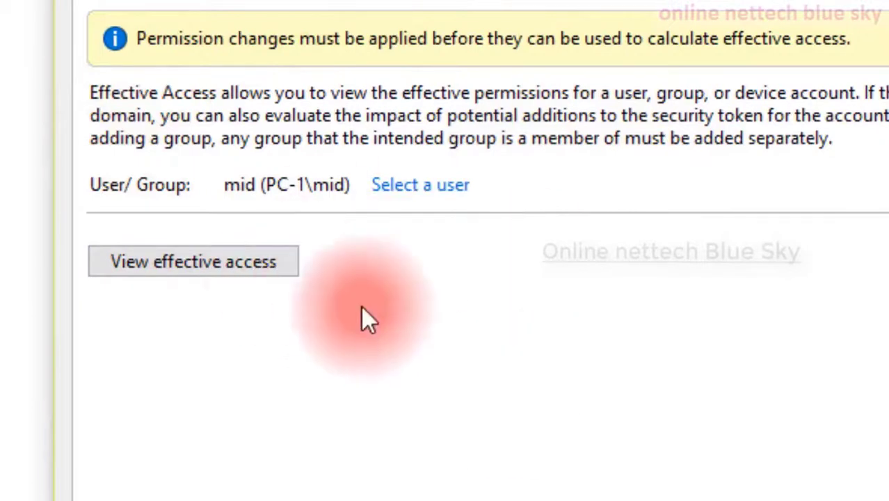
Calculate the effective access of the mid account and examine each permission from Print to Take ownership
click(267, 264)
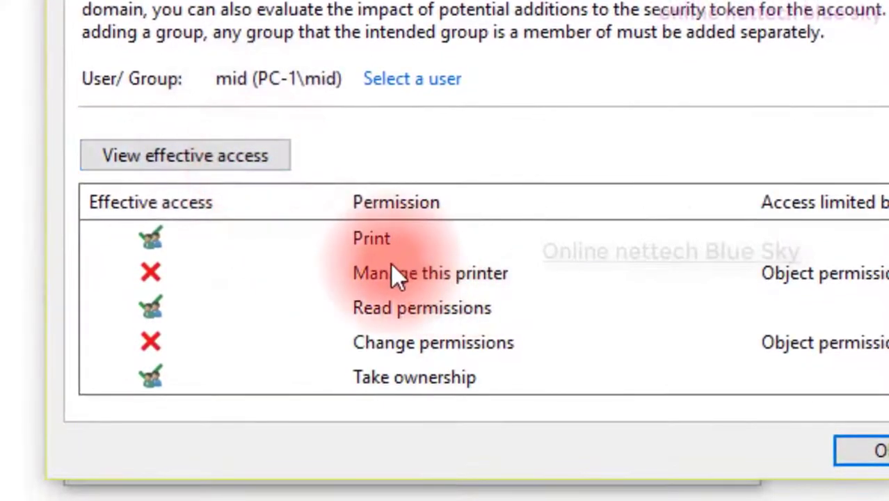
click(389, 336)
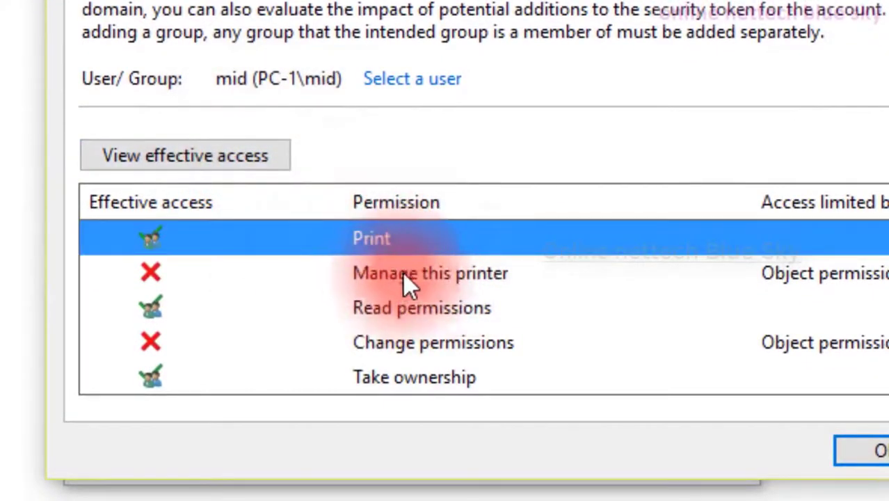
click(775, 278)
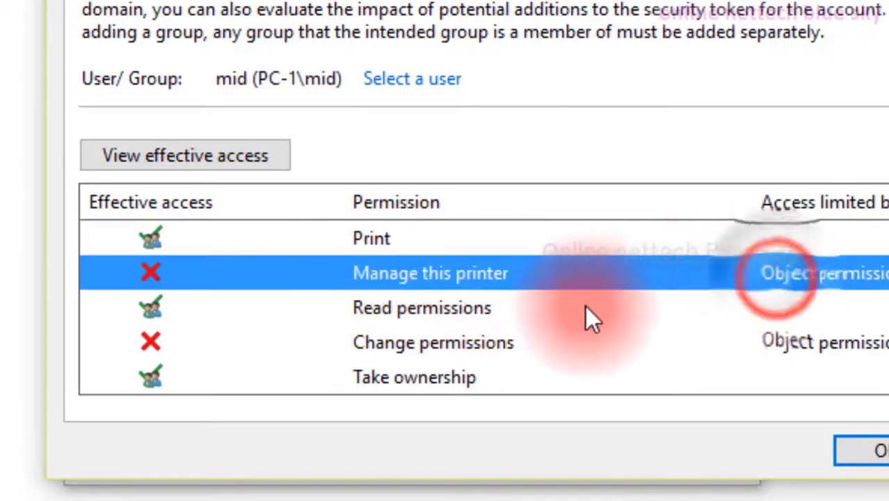
click(380, 315)
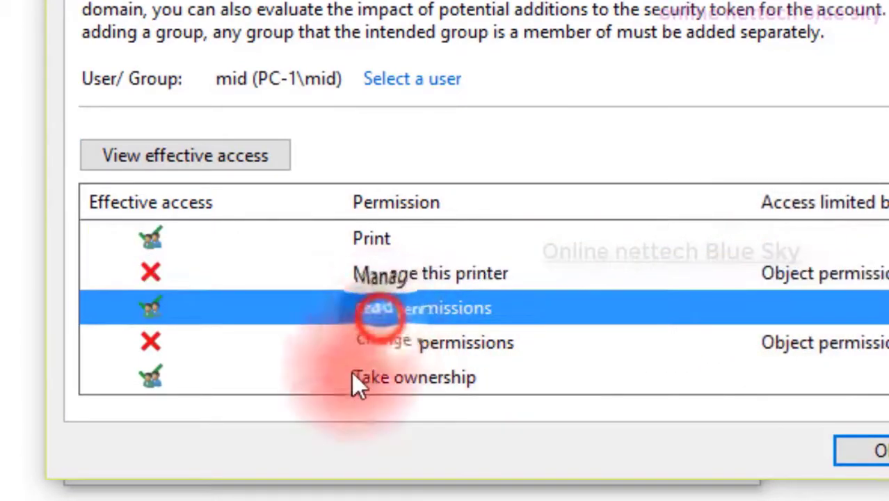
click(445, 348)
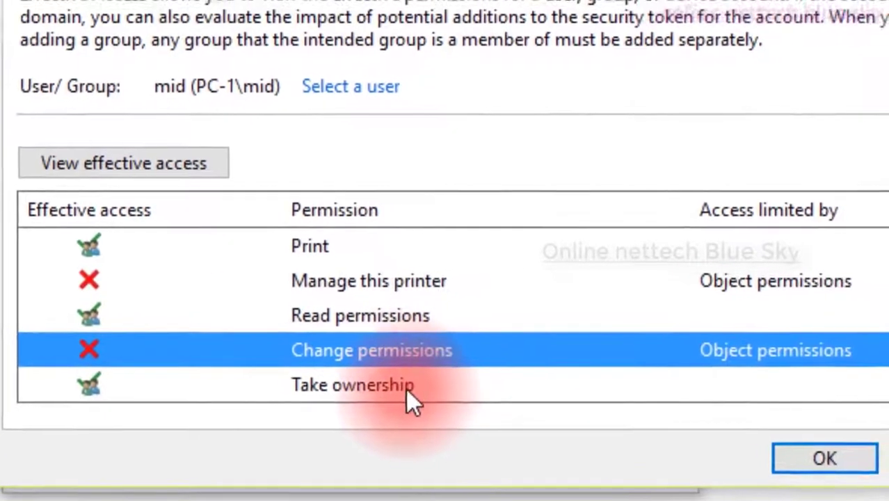
click(406, 386)
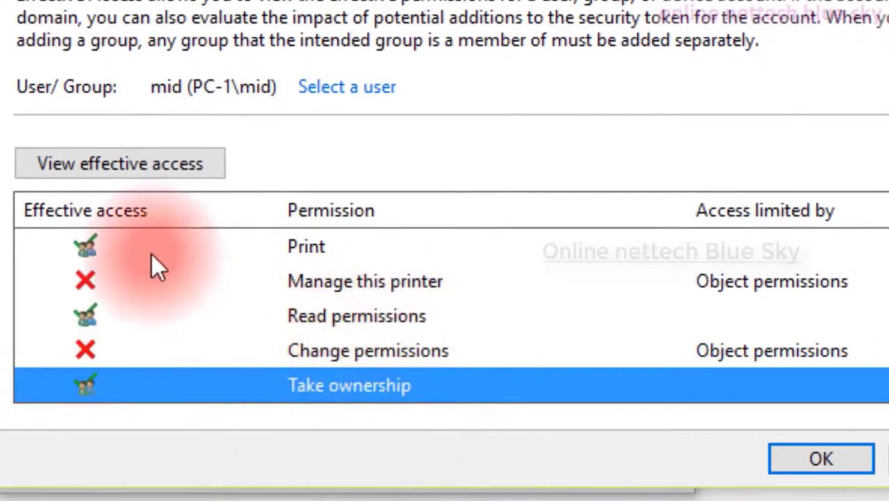
click(143, 168)
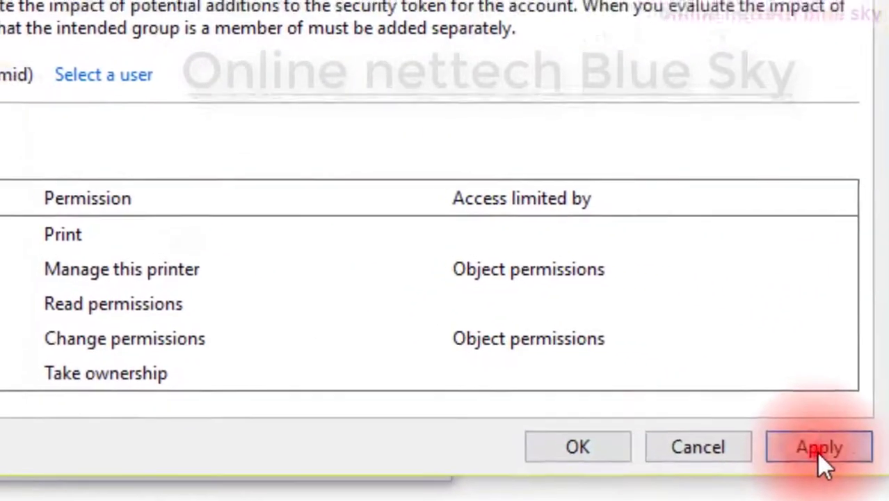
Apply the changed permission entries and close the advanced security settings
click(818, 449)
click(643, 354)
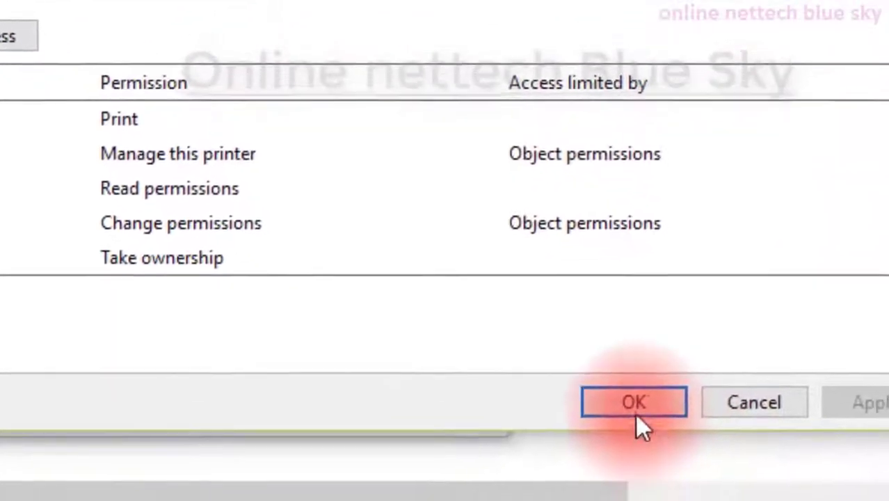
click(633, 403)
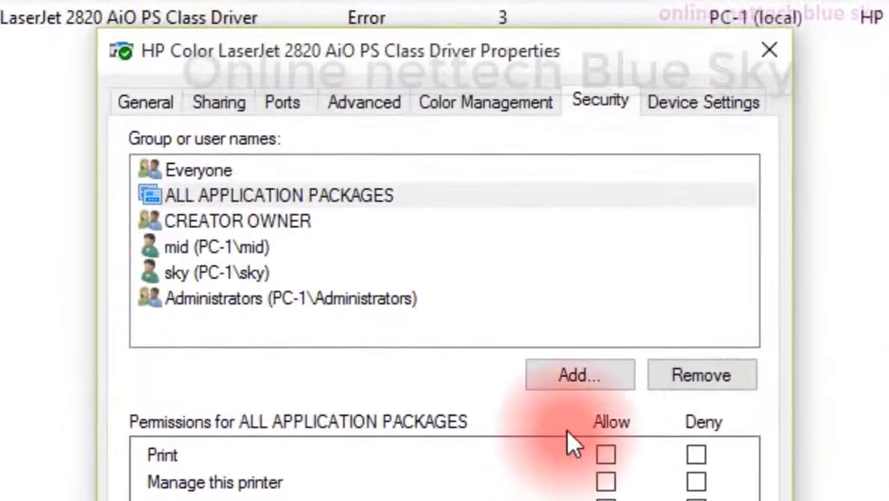
Start adding a principal to the printer's permissions and search PC-1 for all available users, groups and built-in security principals
click(607, 372)
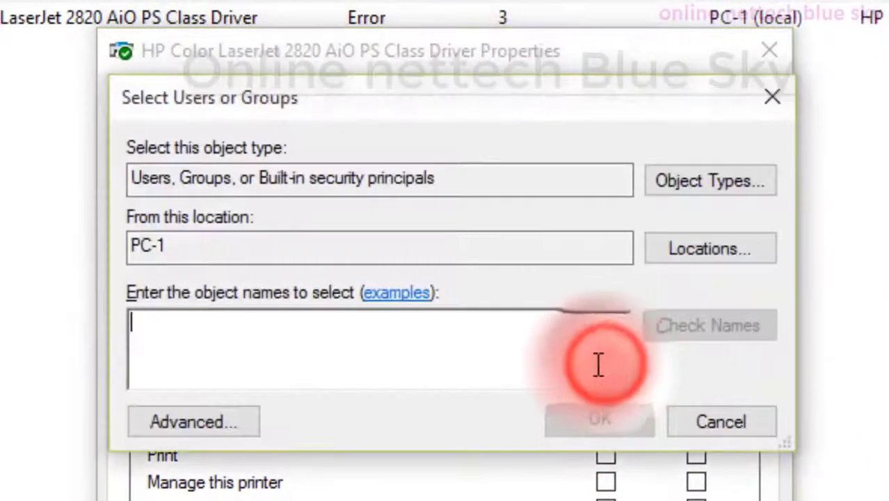
click(704, 416)
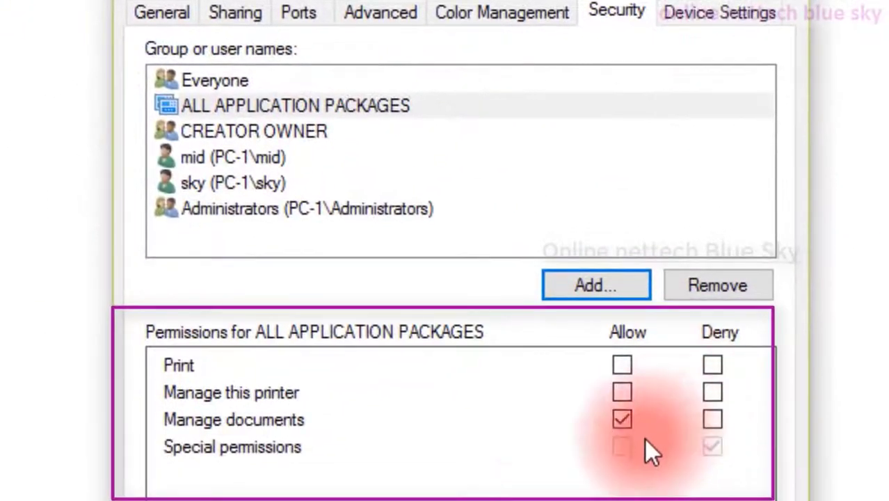
click(588, 285)
click(225, 346)
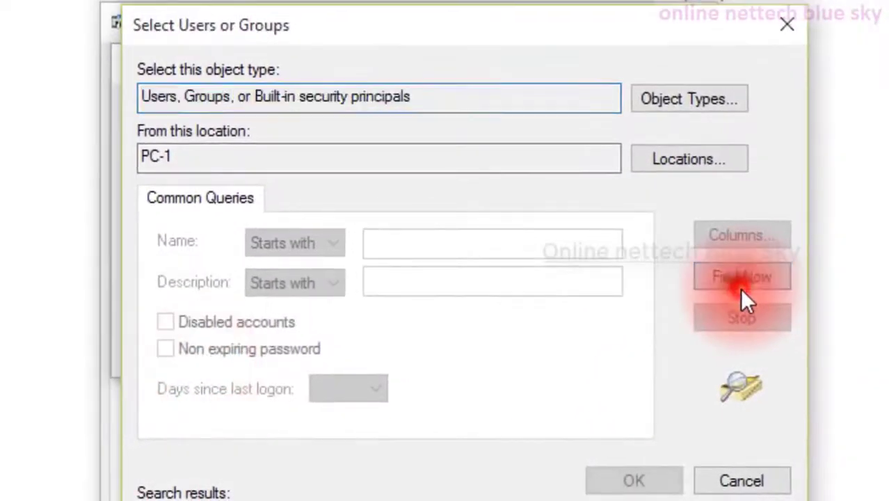
click(740, 285)
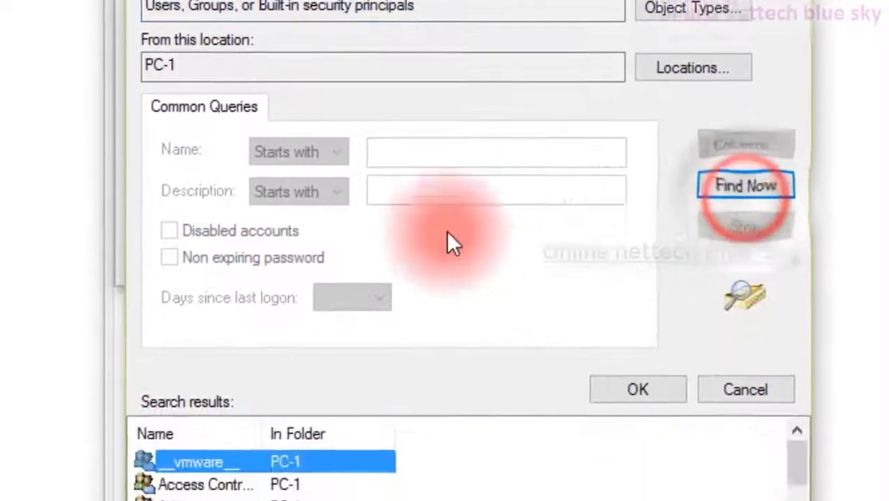
scroll(454, 378, down, 10)
scroll(455, 373, down, 3)
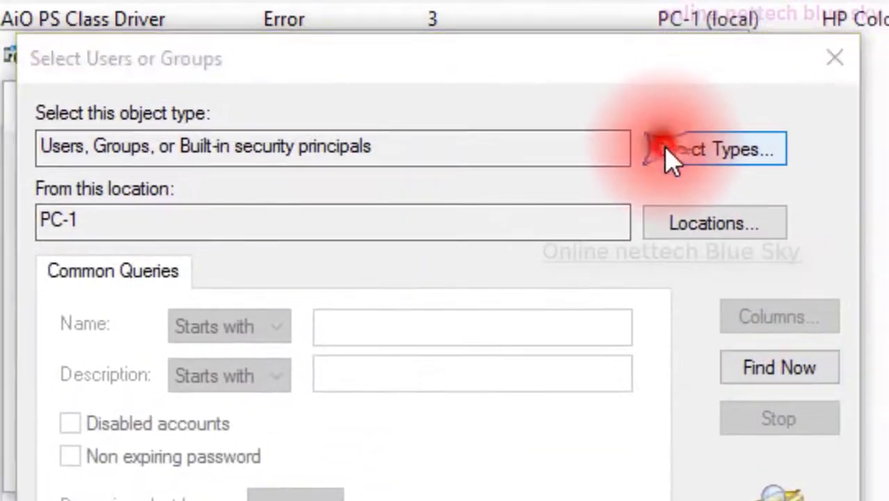
Restrict the object types in the principal search to Groups only, excluding Users, Other objects and Built-in security principals
click(671, 153)
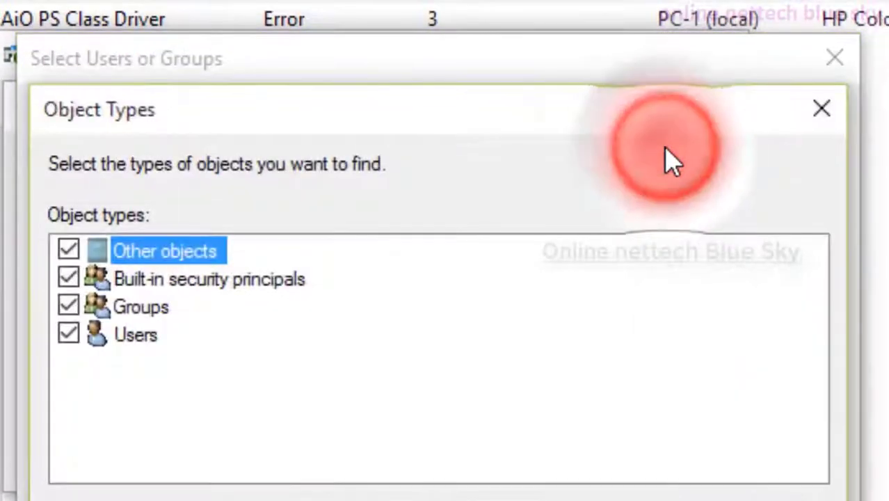
click(68, 335)
click(67, 250)
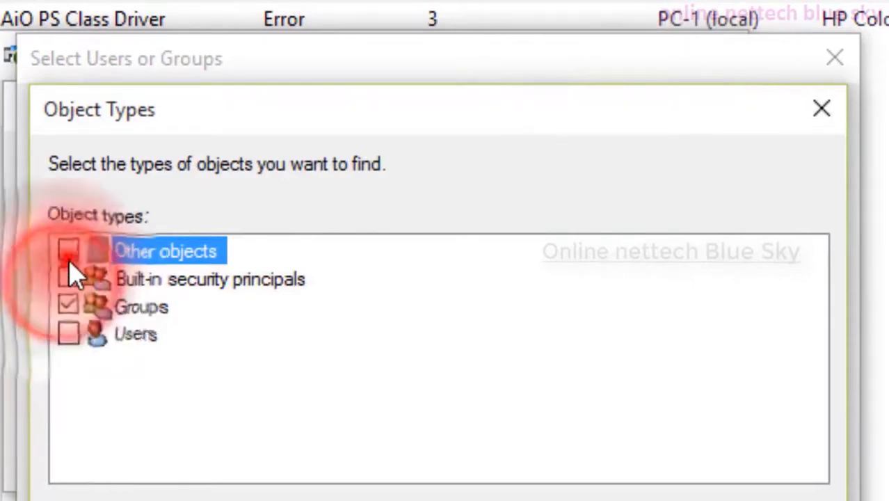
click(69, 278)
click(626, 496)
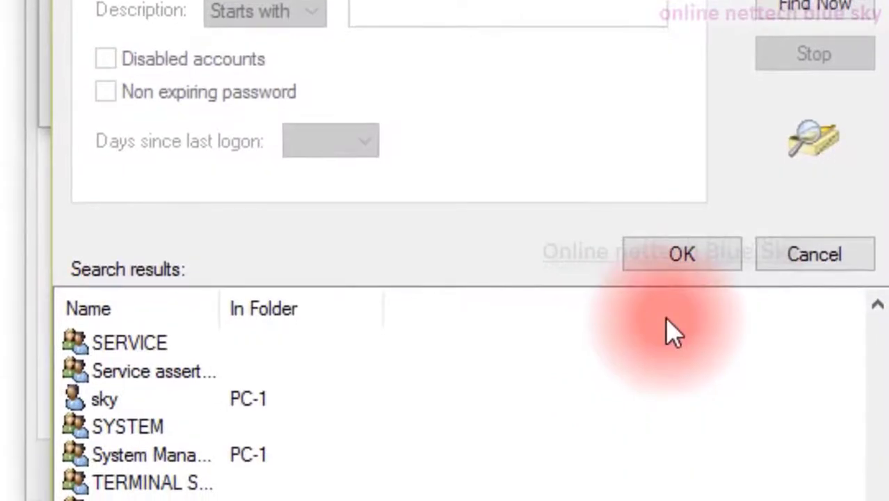
Rerun the principal search for groups on PC-1 and look through the group list
scroll(666, 319, up, 10)
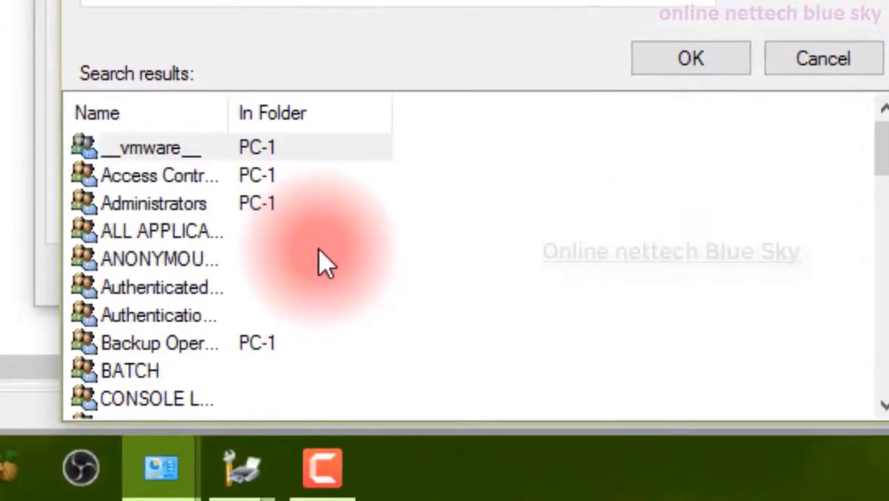
scroll(320, 261, down, 10)
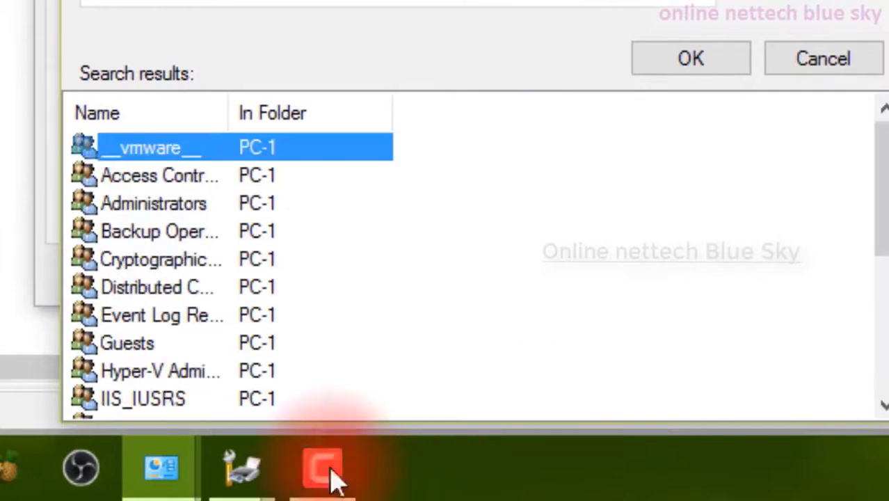
scroll(261, 306, down, 4)
scroll(261, 307, up, 4)
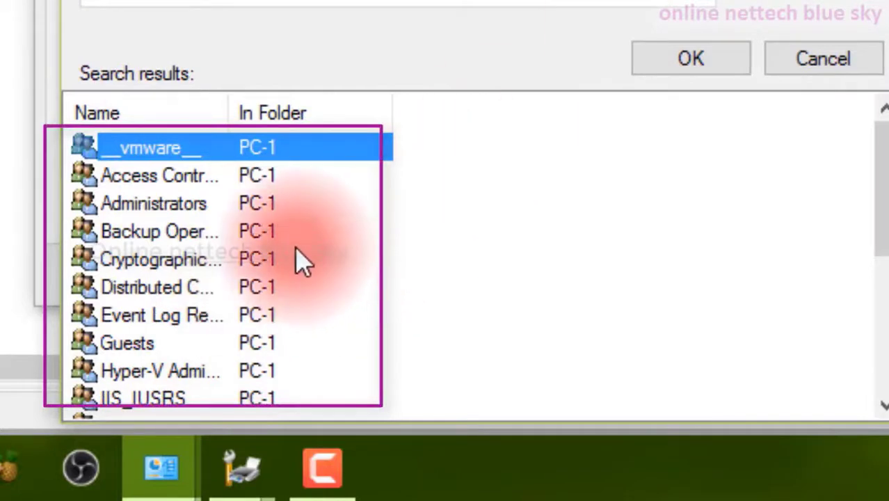
Select the Users group on PC-1 from the group list and add it to the printer's permissions
scroll(299, 259, down, 4)
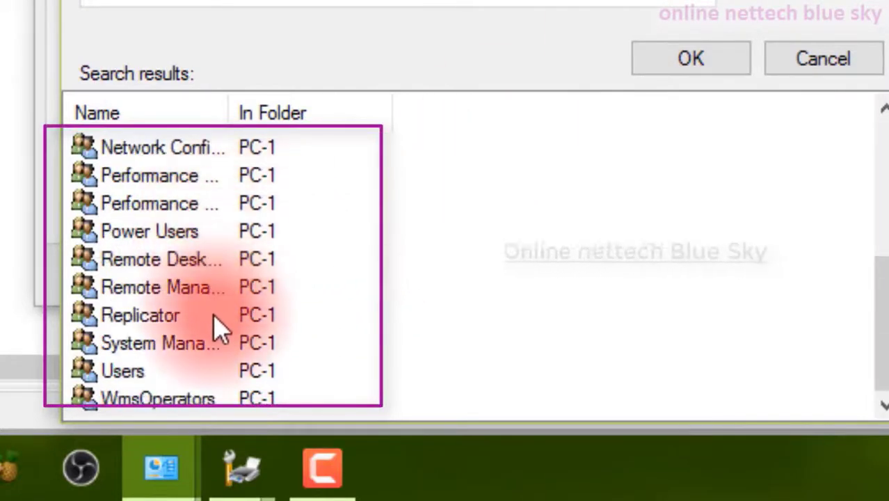
click(183, 371)
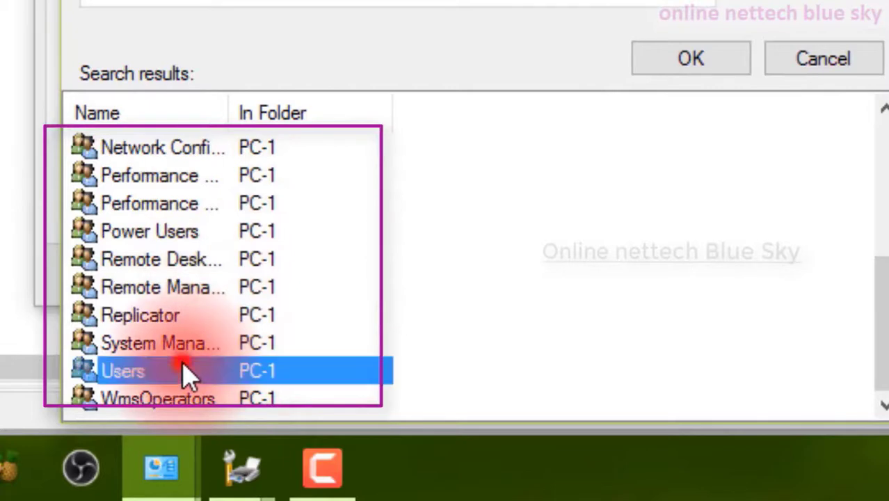
click(684, 60)
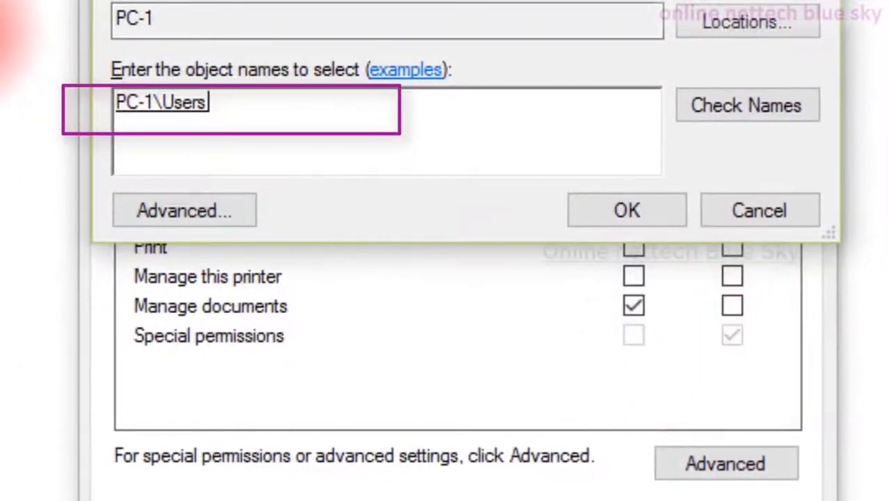
double_click(263, 108)
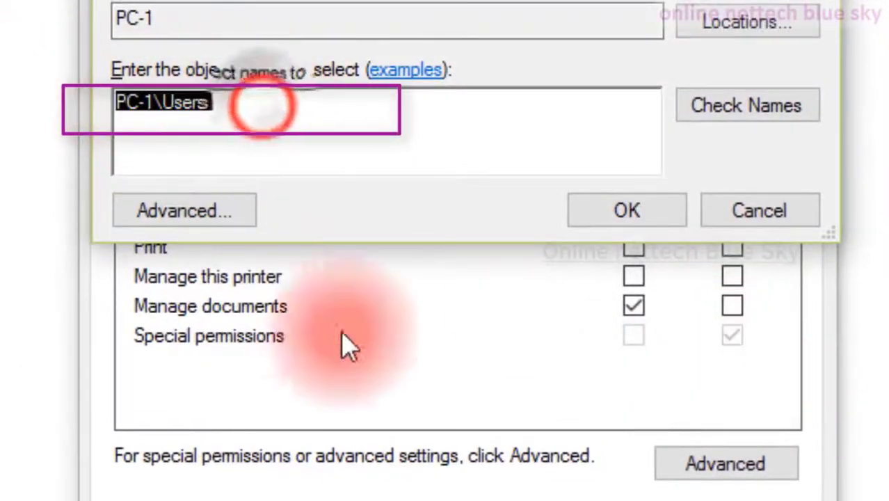
click(668, 223)
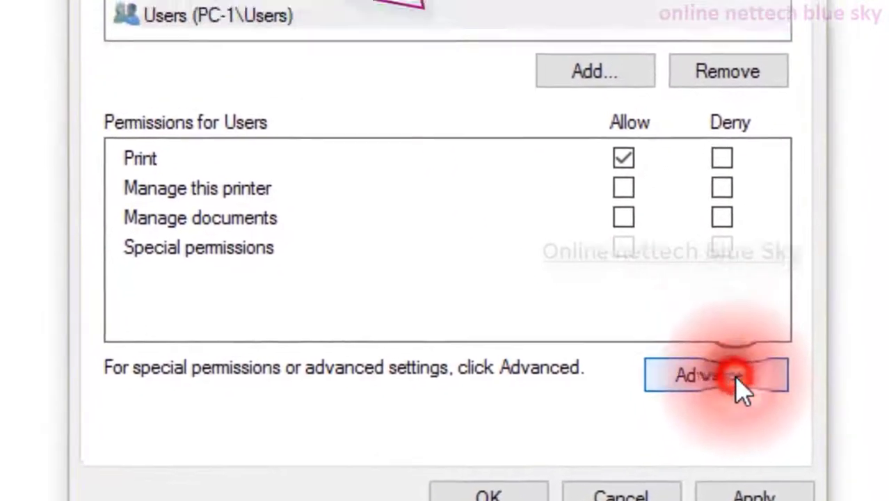
Select the Users group in the printer's security list and open the advanced security settings
click(723, 345)
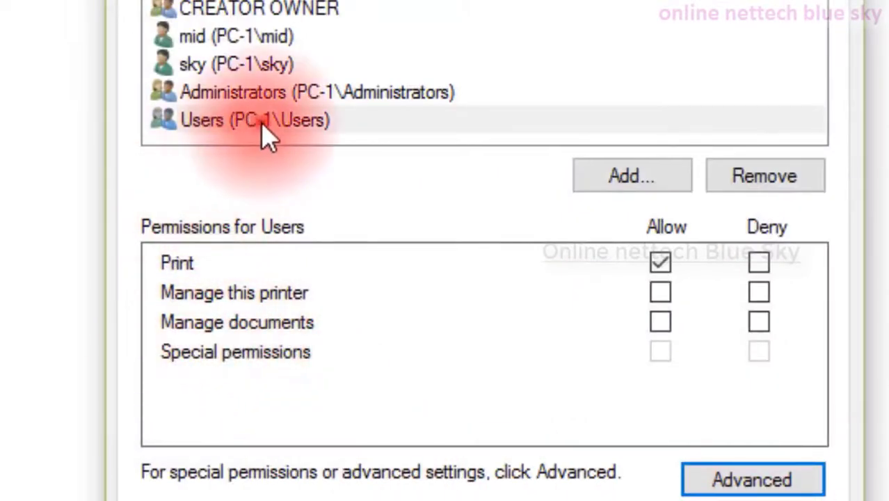
click(261, 123)
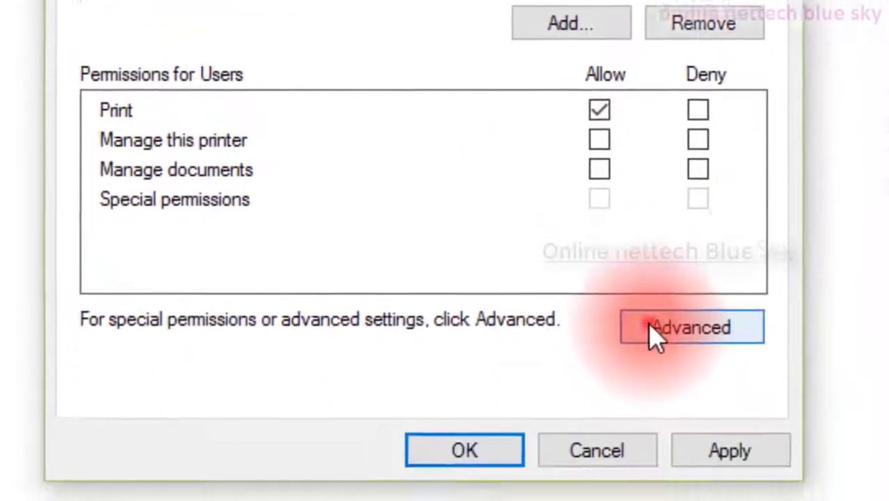
click(709, 480)
Start a new advanced permission entry and search PC-1 to choose the Users group as its principal
click(87, 288)
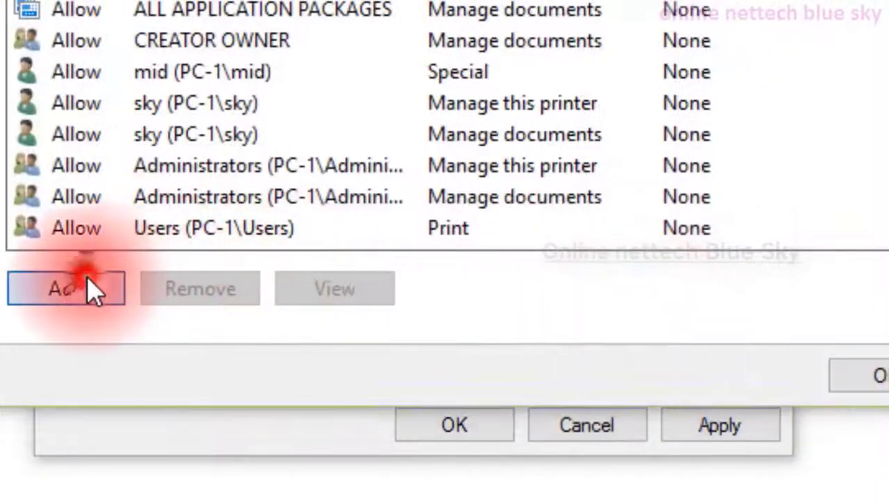
click(278, 75)
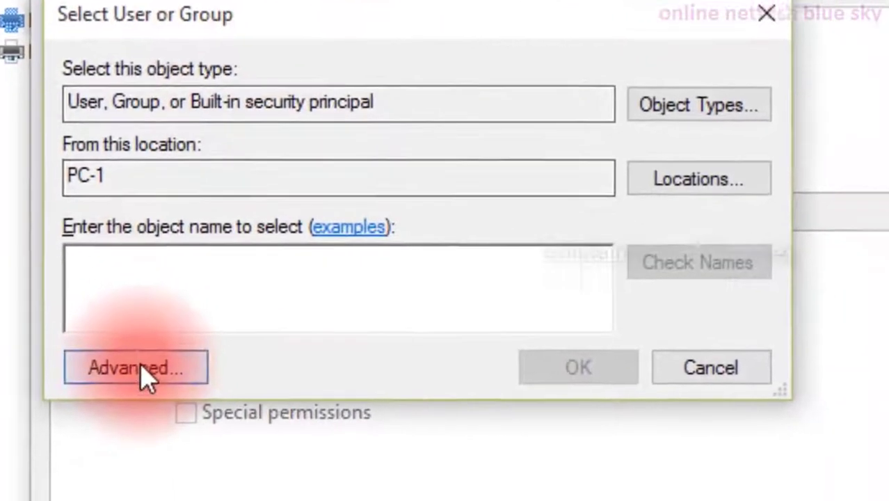
click(174, 414)
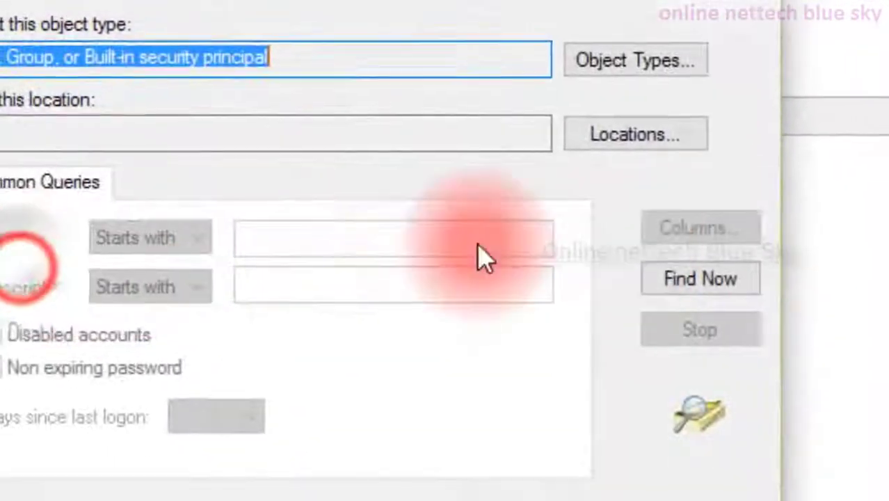
click(678, 285)
scroll(434, 500, down, 10)
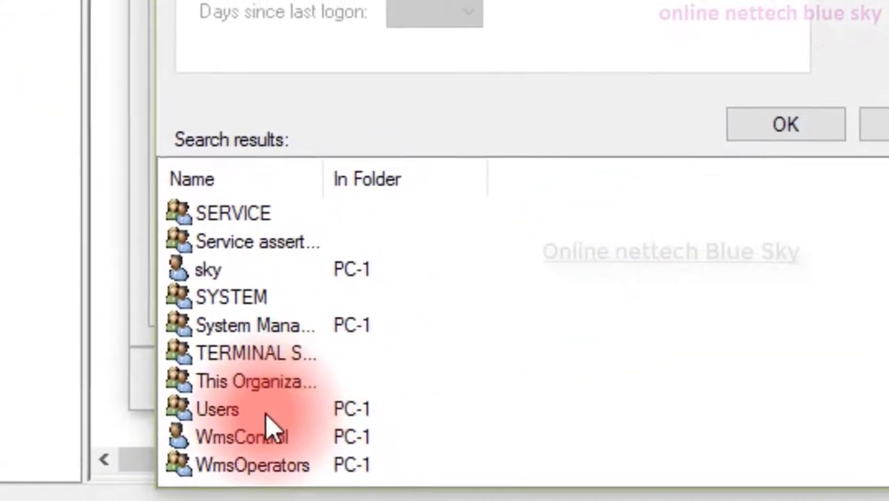
click(293, 395)
click(632, 197)
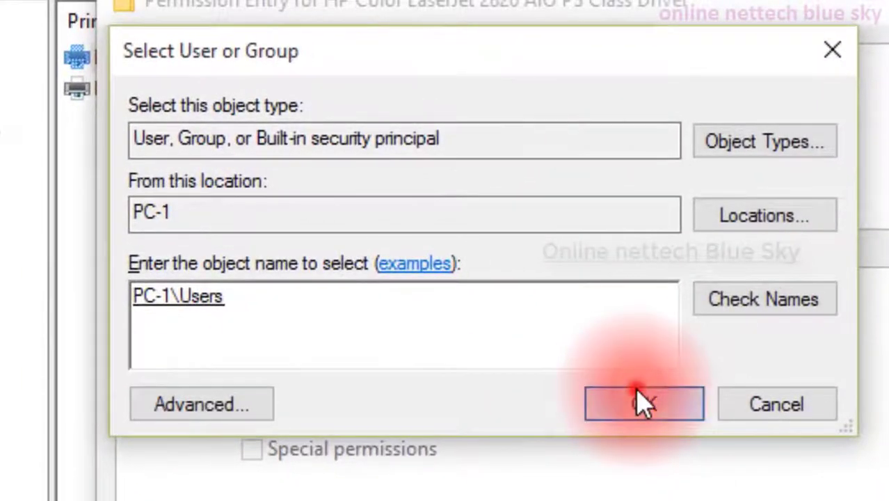
click(643, 403)
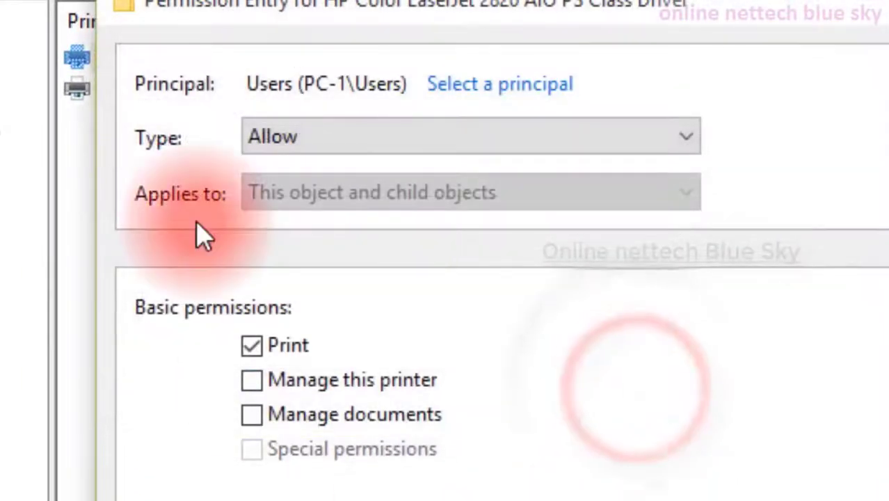
Show the new Users entry's advanced permissions and allow Print, Read permissions and Take ownership, leaving Manage documents and Change permissions off
click(421, 146)
click(420, 143)
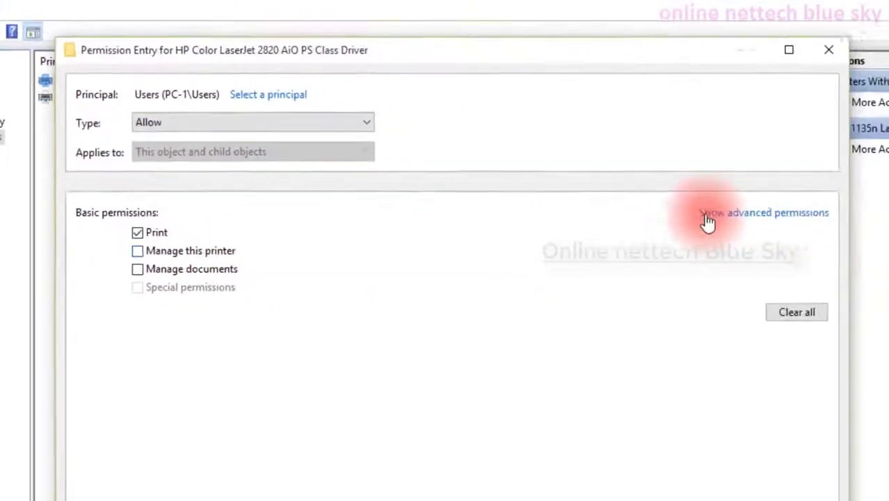
click(701, 213)
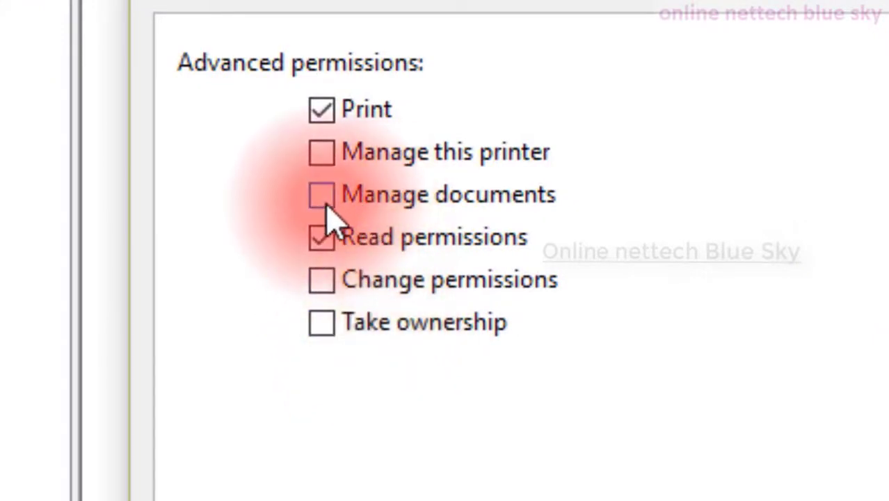
click(324, 322)
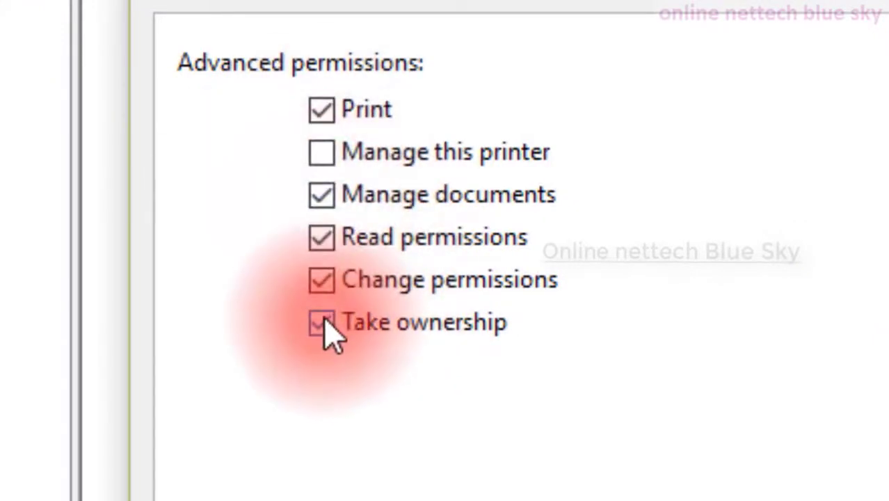
click(327, 198)
click(328, 284)
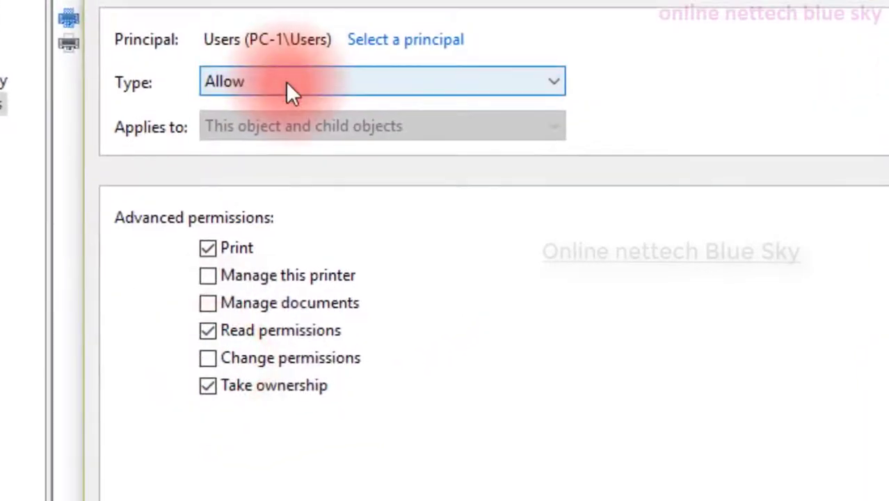
Switch the new Users entry to Deny, enable Change permissions, disable Read permissions and accept the entry
click(286, 82)
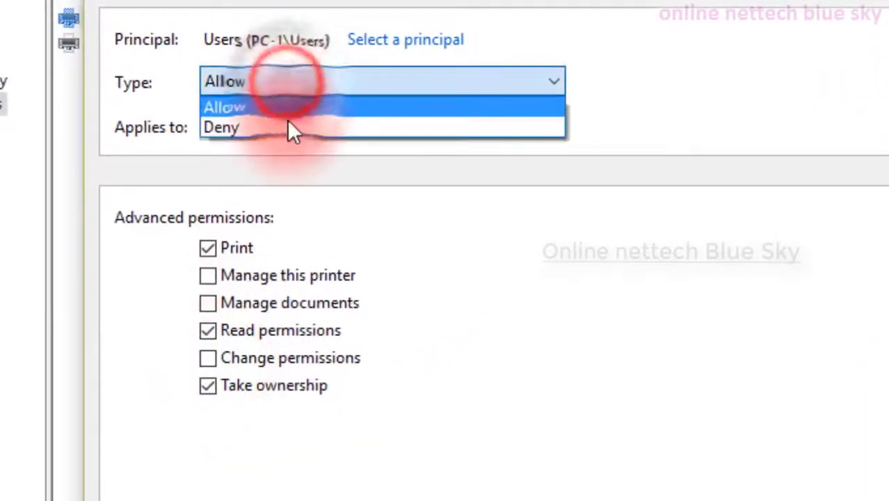
click(285, 127)
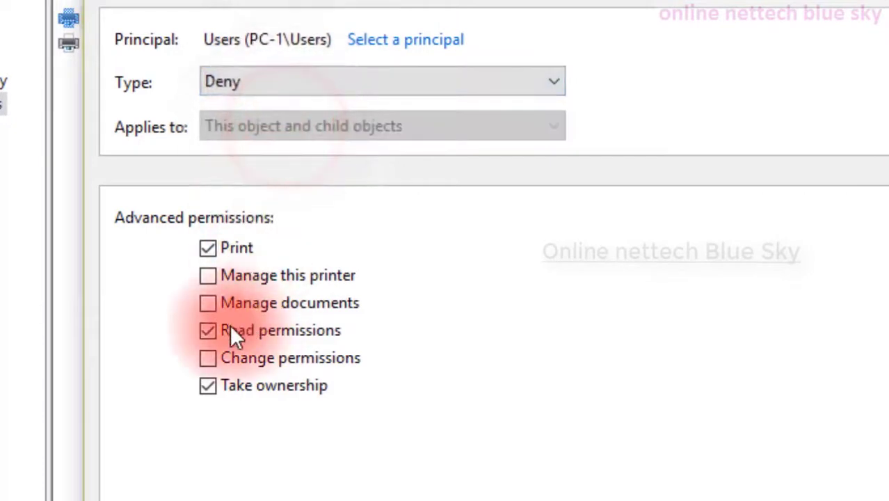
click(212, 358)
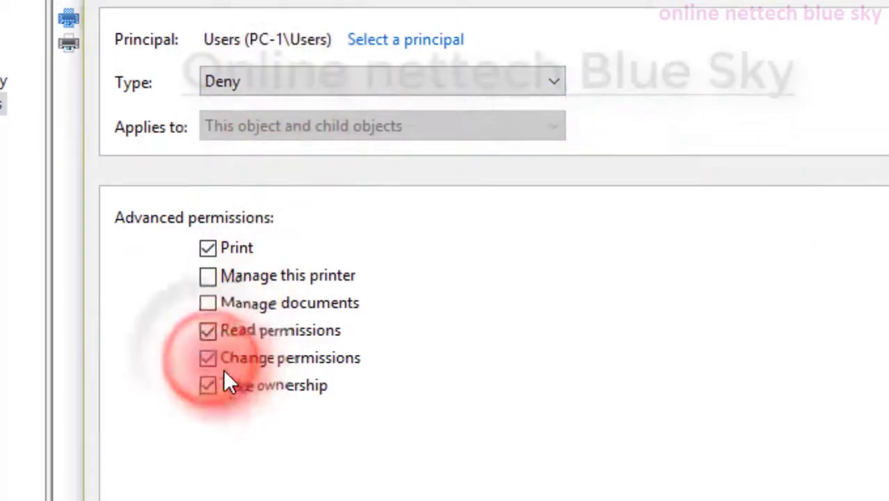
click(209, 330)
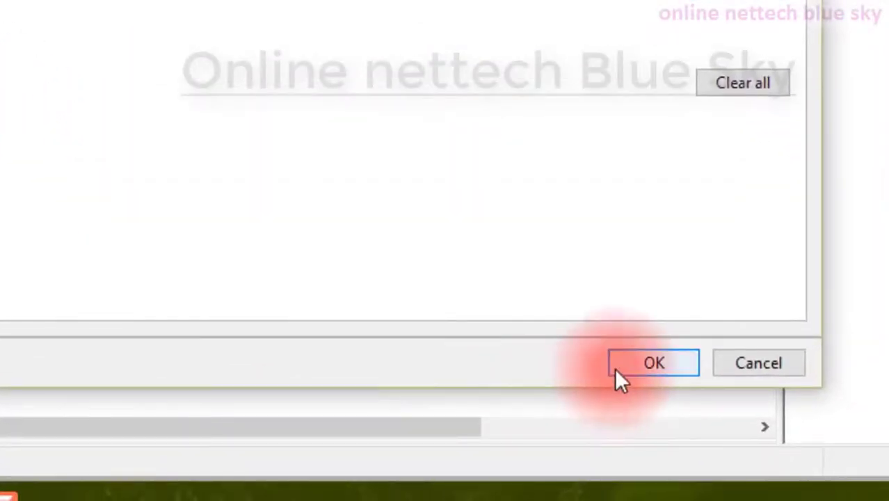
click(616, 369)
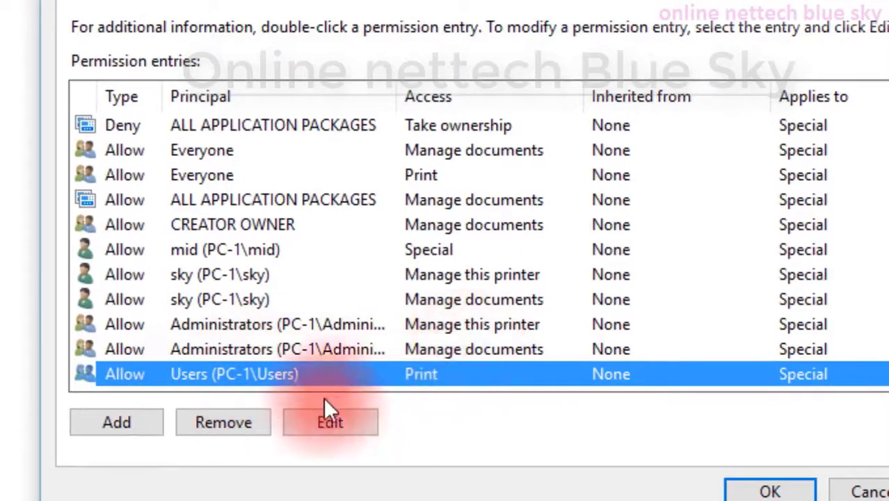
Open the existing Users permission entry for editing, set its type to Deny and clear Read permissions in the advanced permissions
click(329, 424)
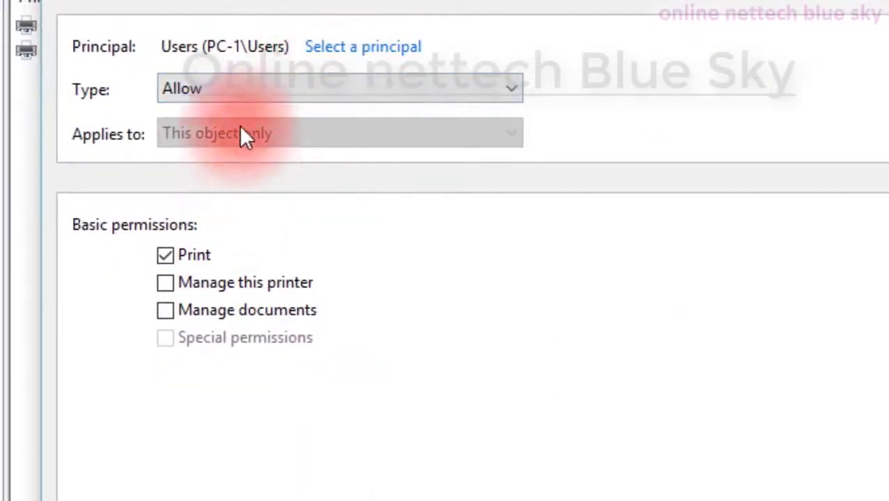
click(356, 87)
click(329, 137)
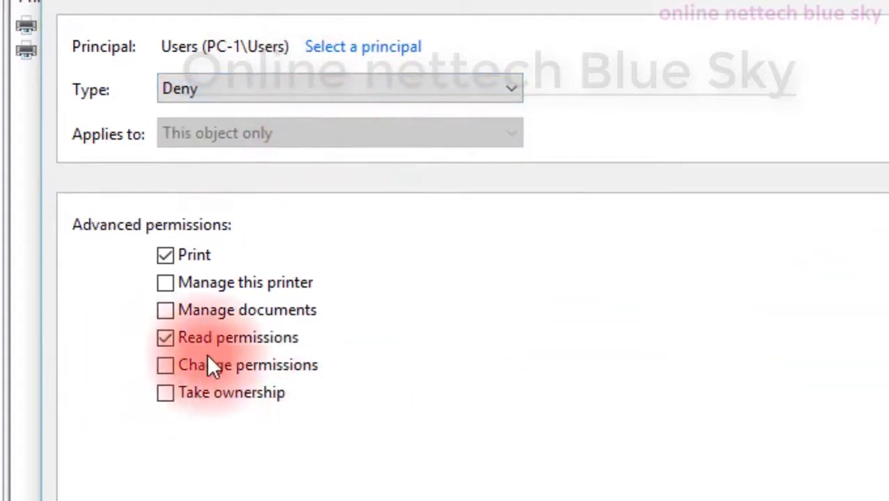
click(167, 338)
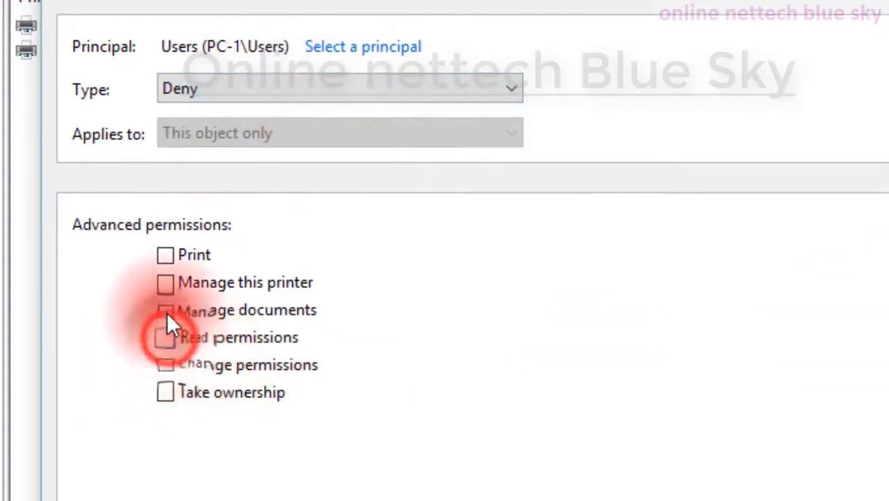
Set the Users entry to Allow with Print, Read permissions and Take ownership, leaving Manage documents and Change permissions off
click(219, 87)
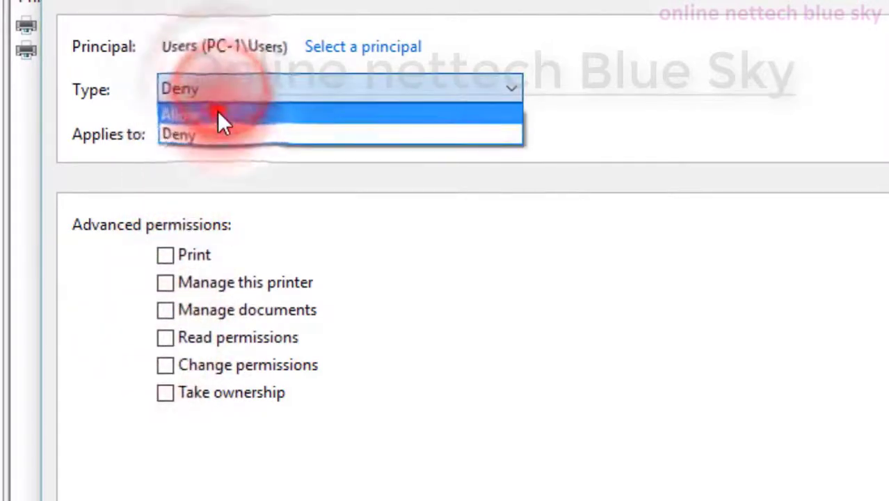
click(218, 111)
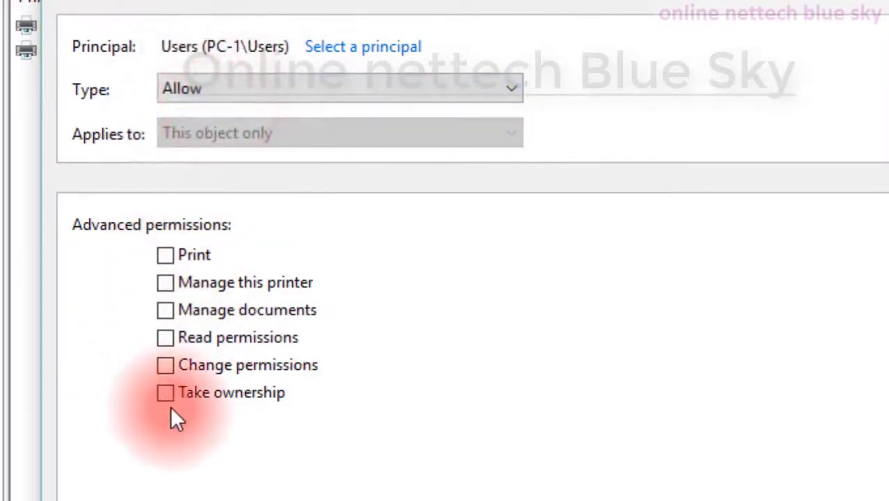
click(169, 255)
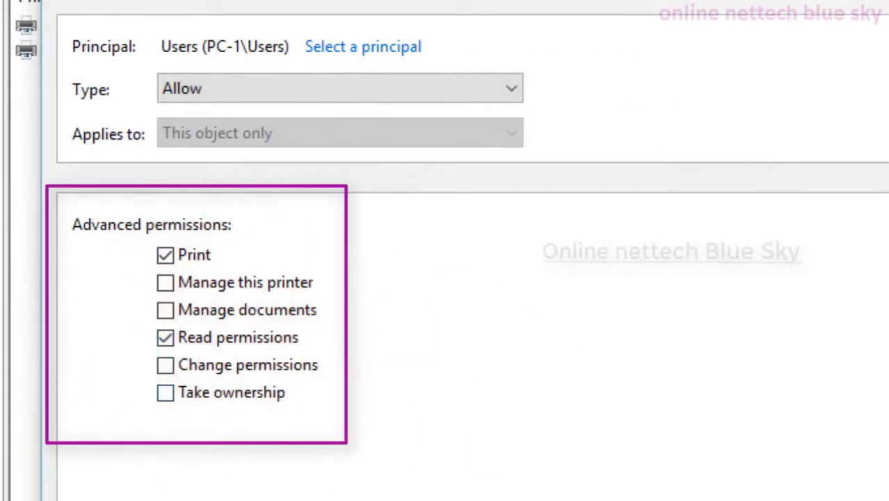
click(164, 311)
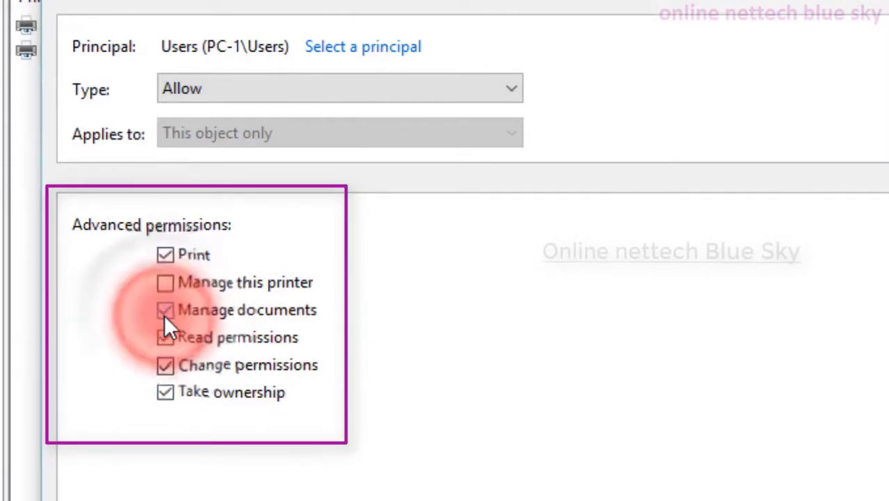
click(164, 311)
click(166, 363)
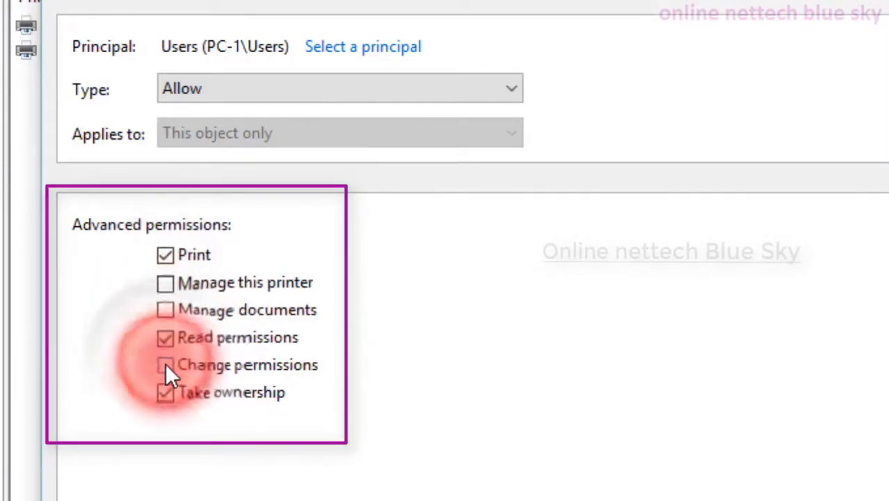
Try the Deny type on the Users permission entry and switch it back to Allow
click(251, 96)
click(250, 135)
click(244, 90)
click(245, 114)
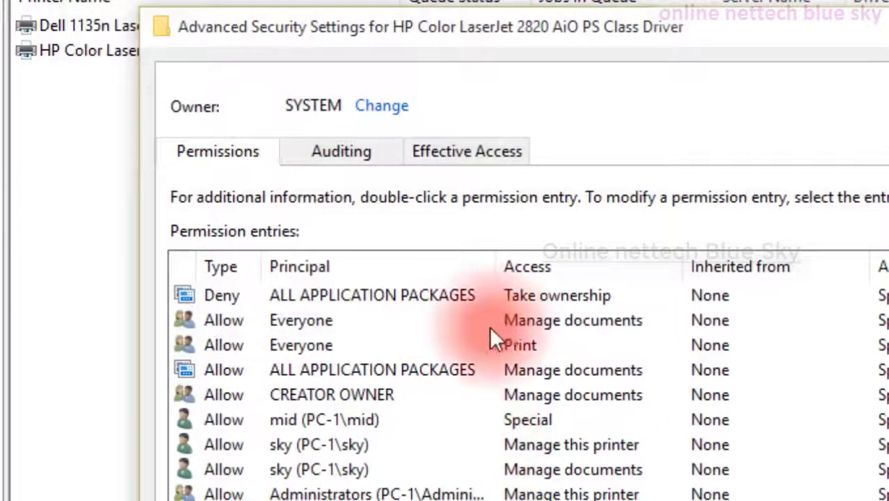
Add an auditing entry for the printer and choose the local Users group on PC-1 as its principal
click(334, 154)
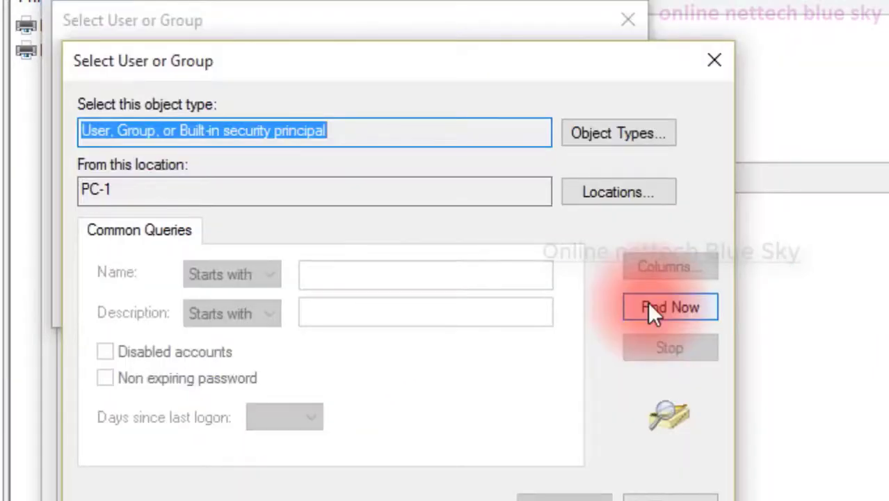
click(650, 309)
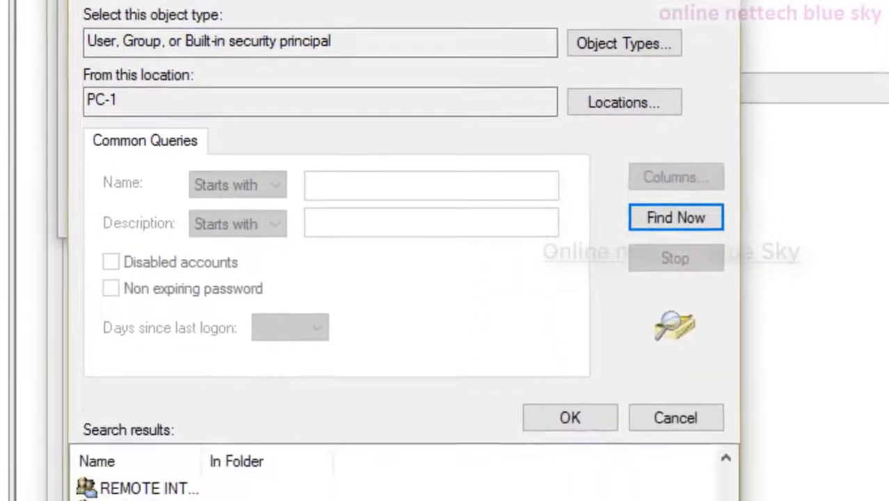
scroll(267, 412, down, 3)
click(236, 401)
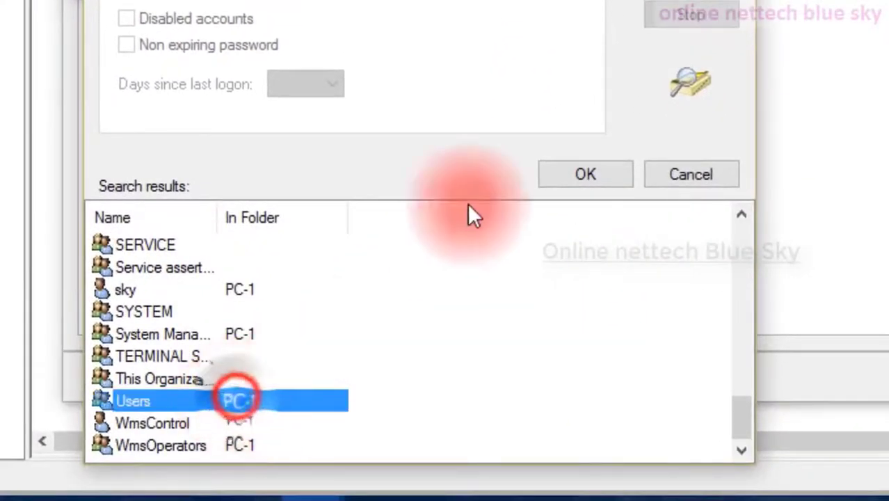
click(150, 398)
click(605, 178)
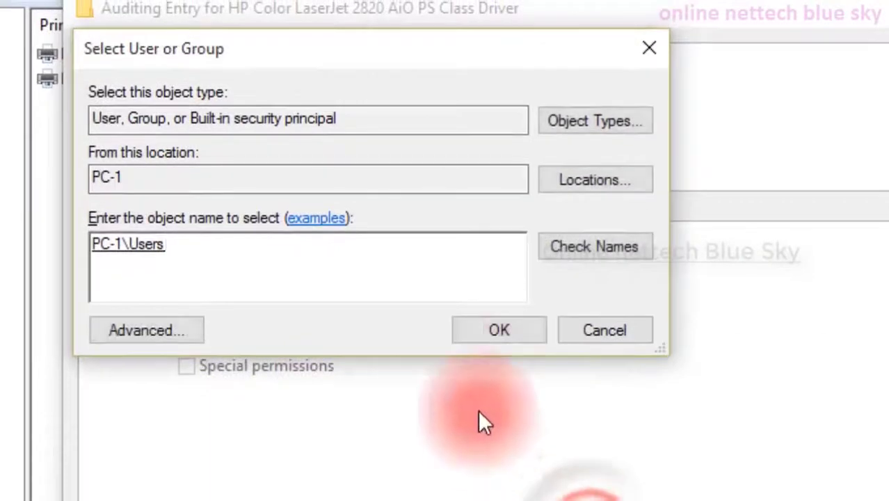
click(490, 282)
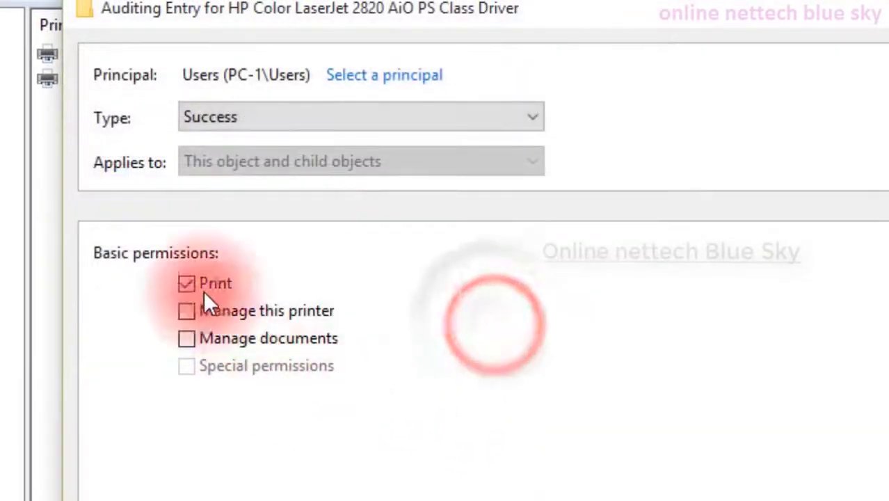
Set the Users auditing entry to type All with Manage this printer and Manage documents included, and apply the advanced security settings
click(343, 120)
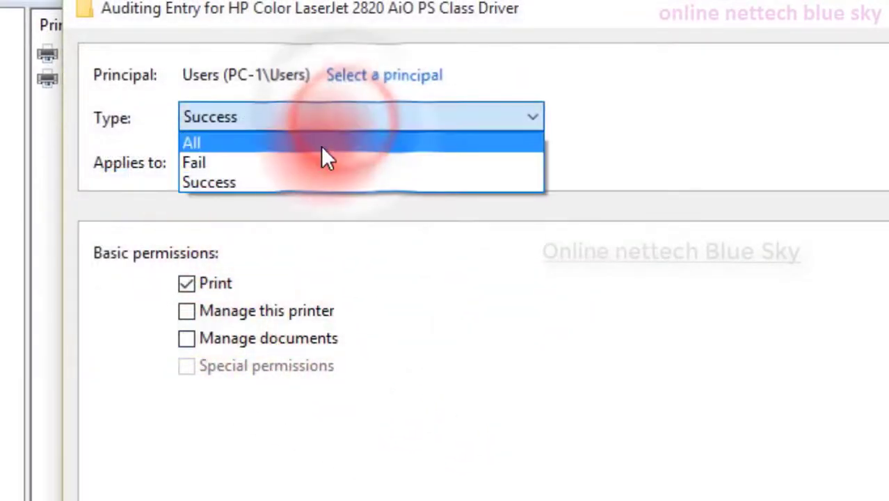
click(323, 146)
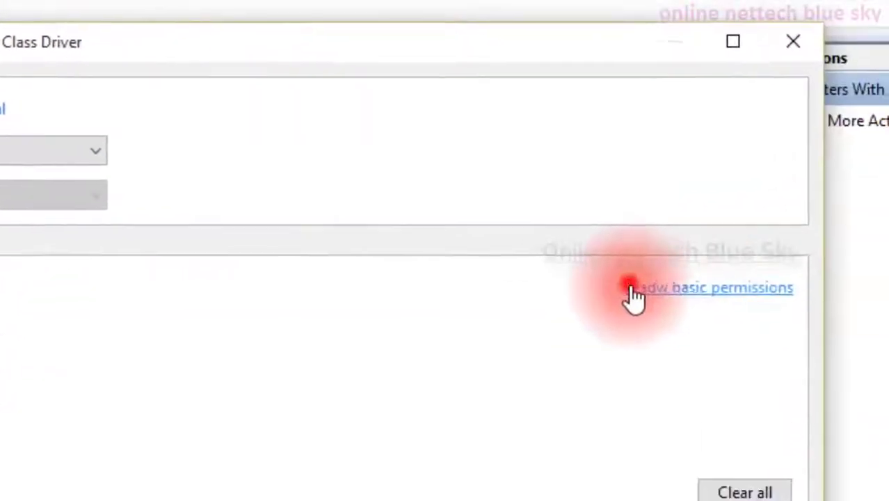
click(641, 292)
click(202, 257)
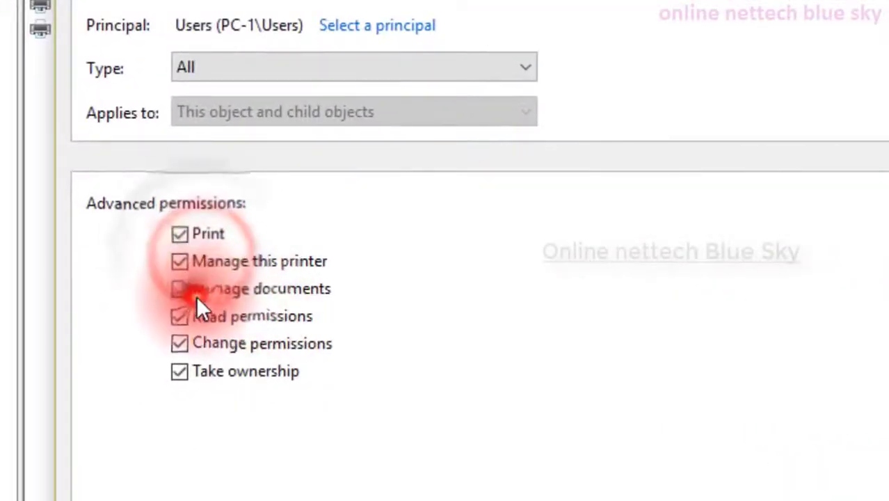
click(196, 296)
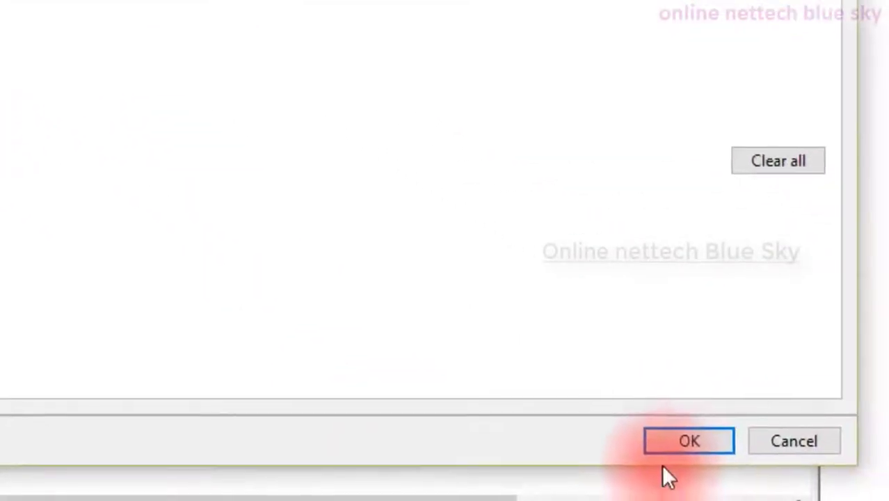
click(674, 438)
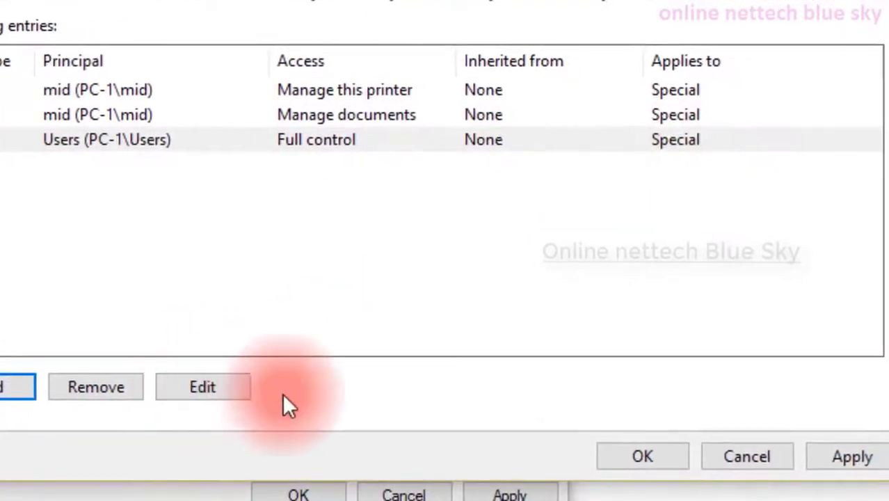
click(835, 467)
click(646, 457)
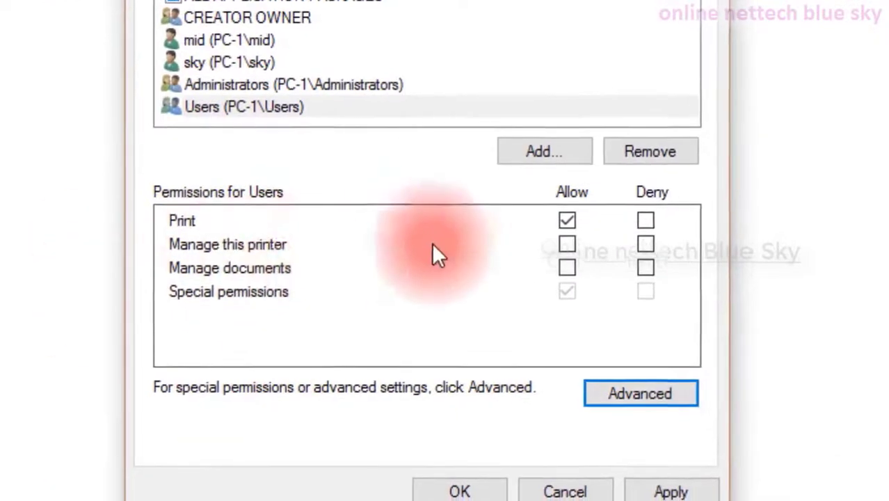
Reopen the printer's advanced security settings and select the PC-1 Users group for the effective access check
click(641, 393)
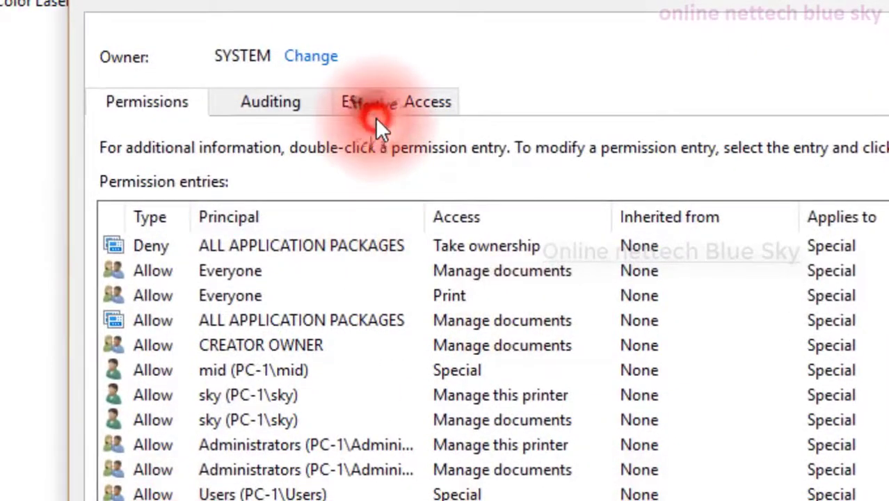
click(376, 65)
click(273, 231)
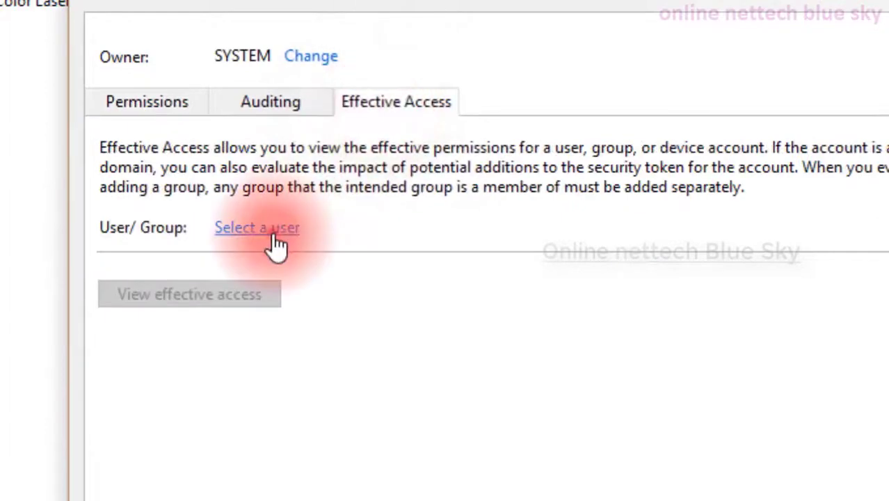
click(139, 305)
click(655, 258)
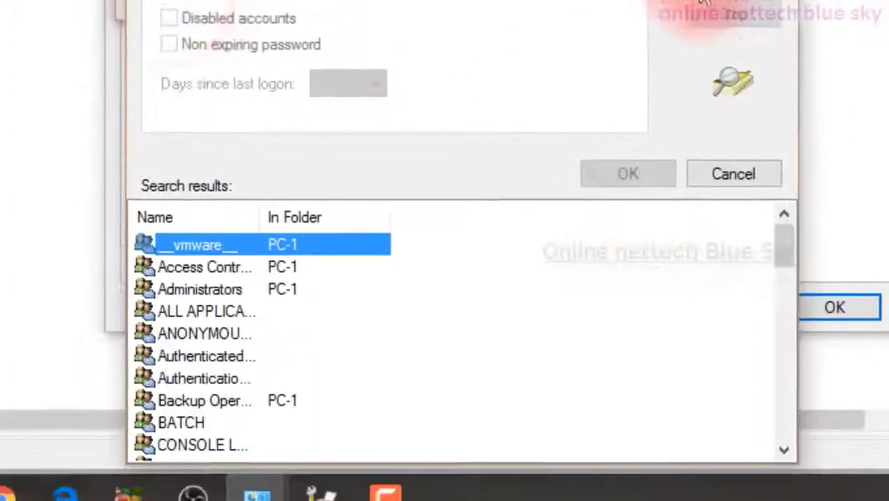
scroll(625, 248, down, 2)
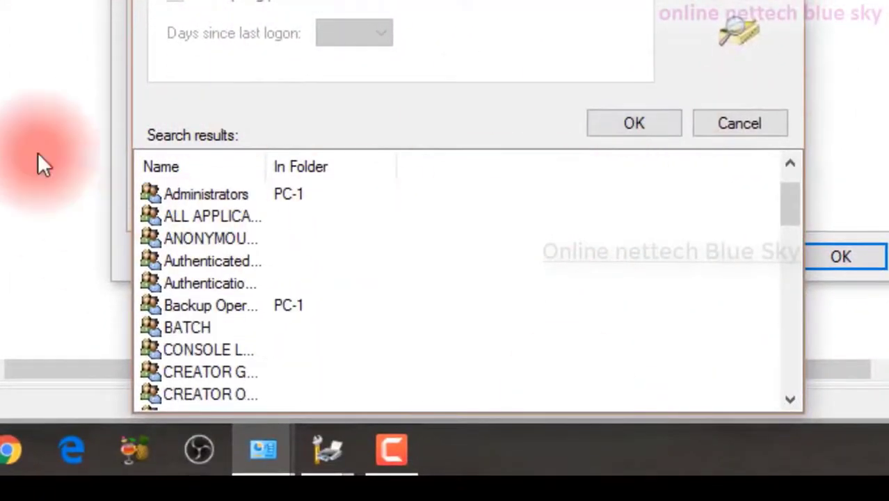
scroll(512, 224, down, 5)
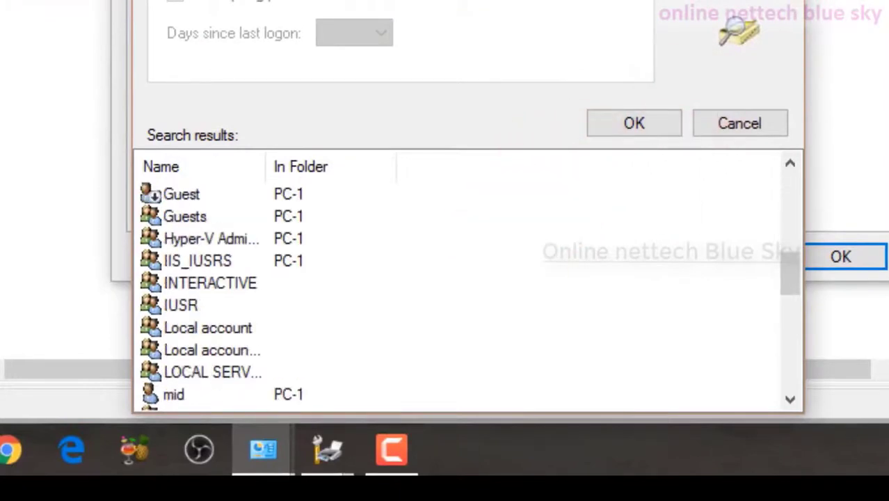
scroll(532, 327, down, 8)
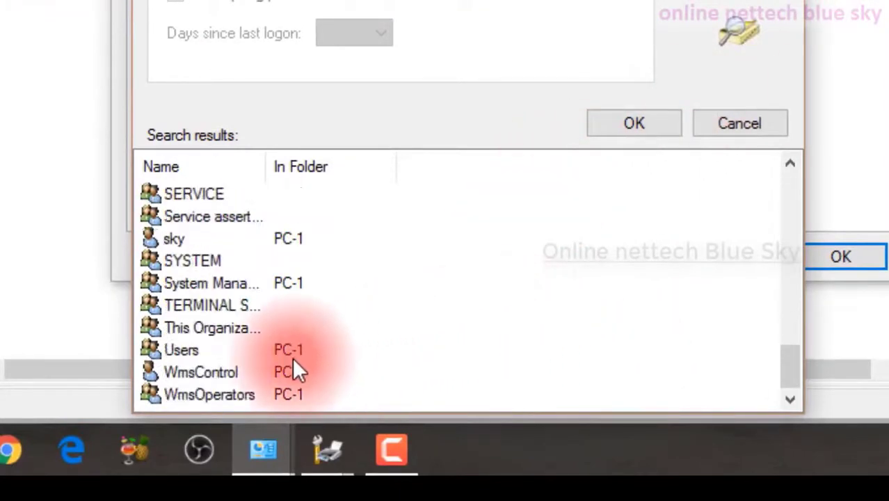
click(288, 357)
click(615, 132)
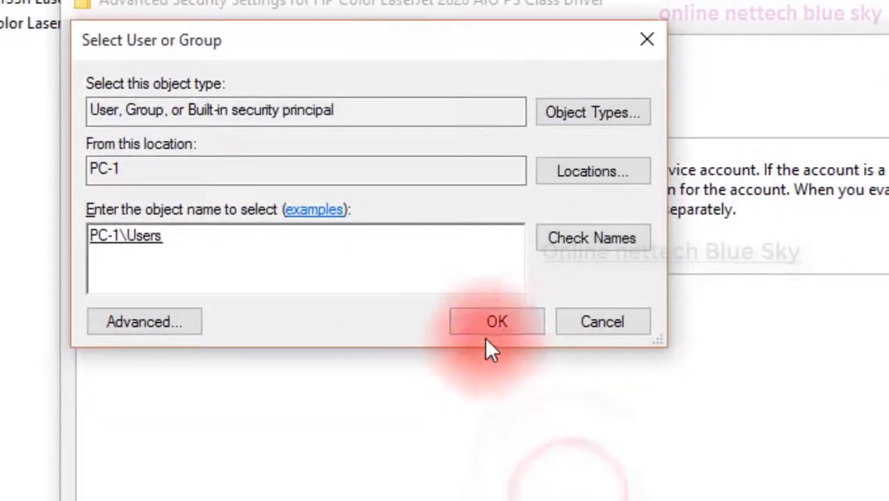
click(494, 323)
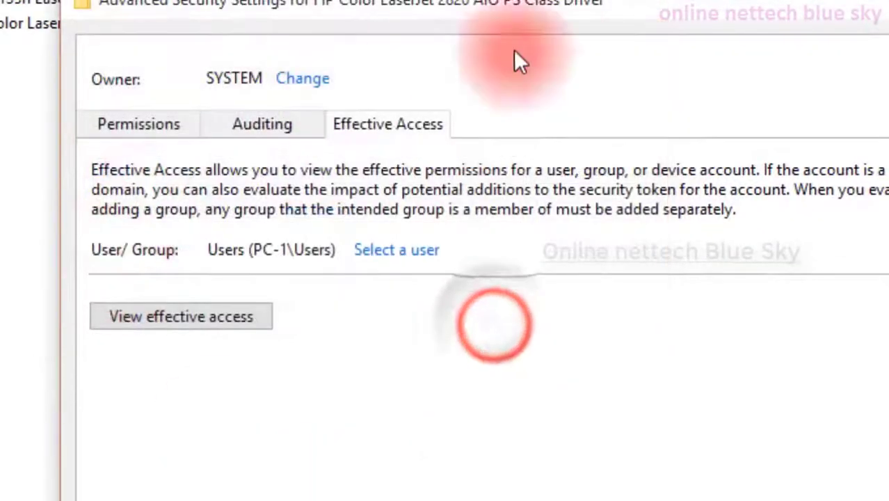
View the Users group's effective access, checking Manage this printer, and apply and close the printer properties
click(235, 321)
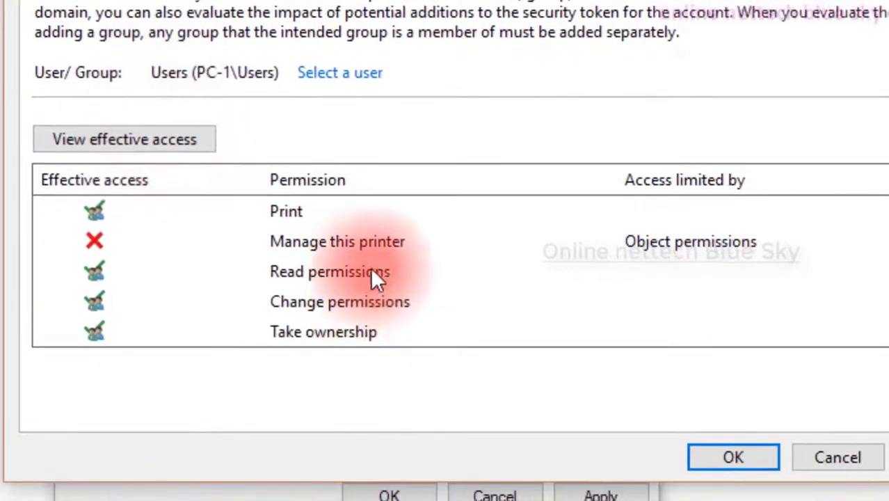
click(346, 249)
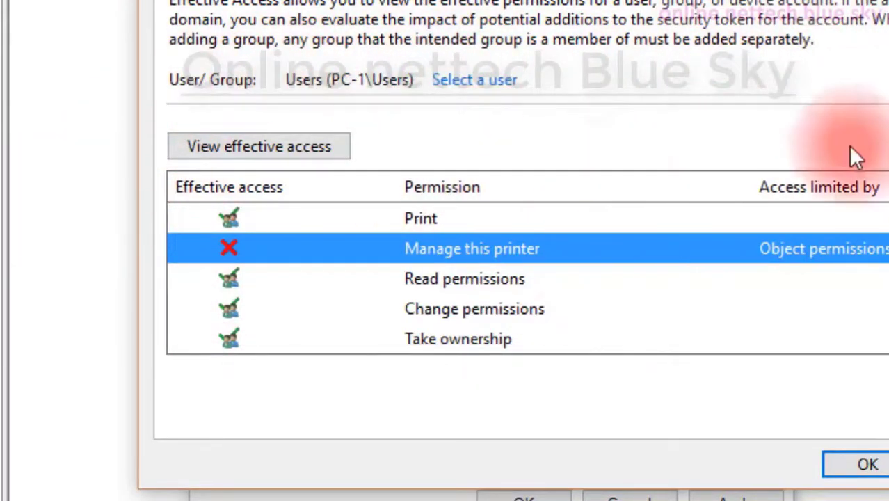
click(467, 77)
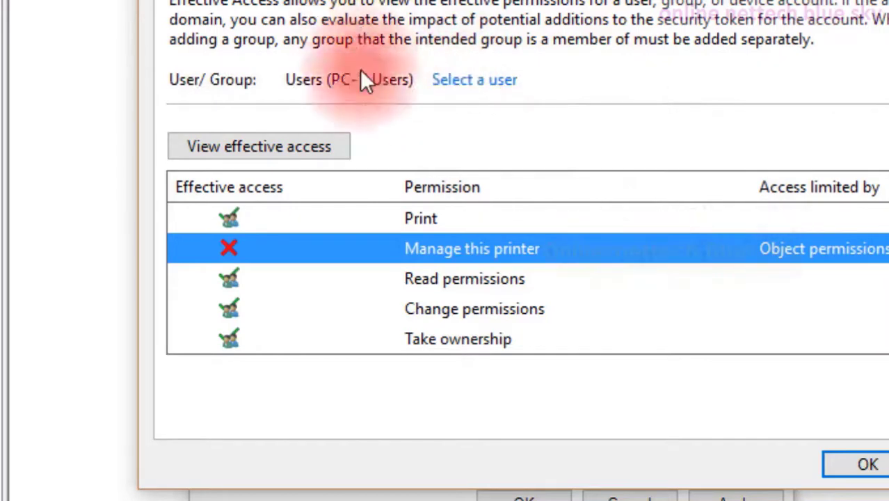
click(302, 145)
click(464, 80)
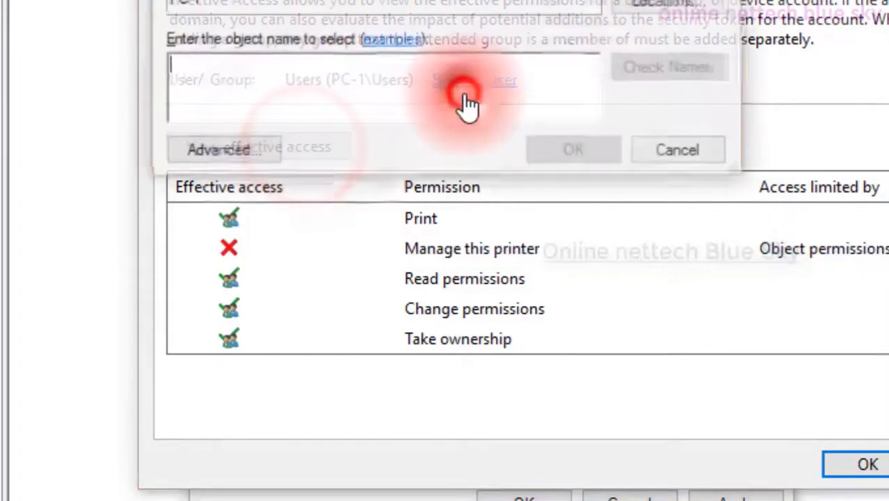
click(659, 148)
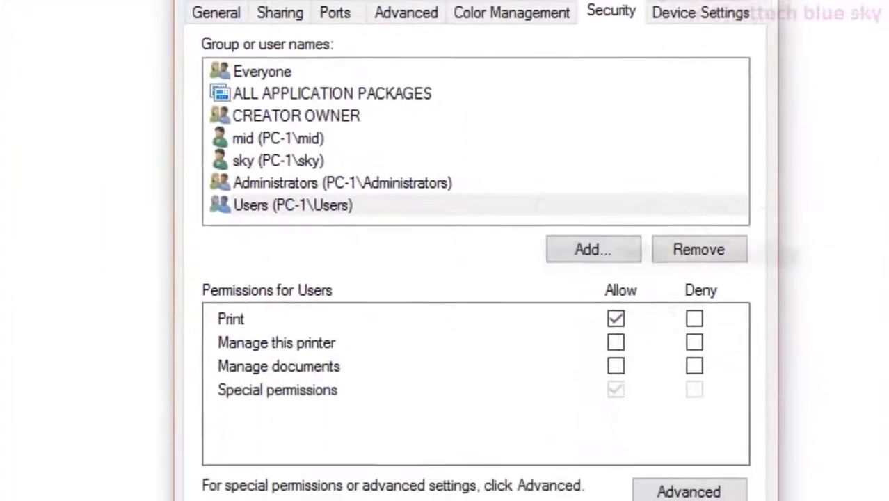
click(682, 428)
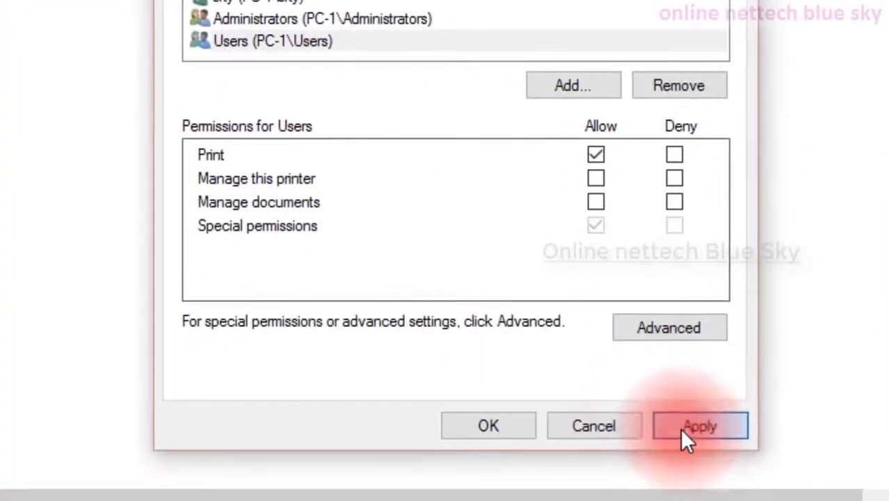
click(511, 426)
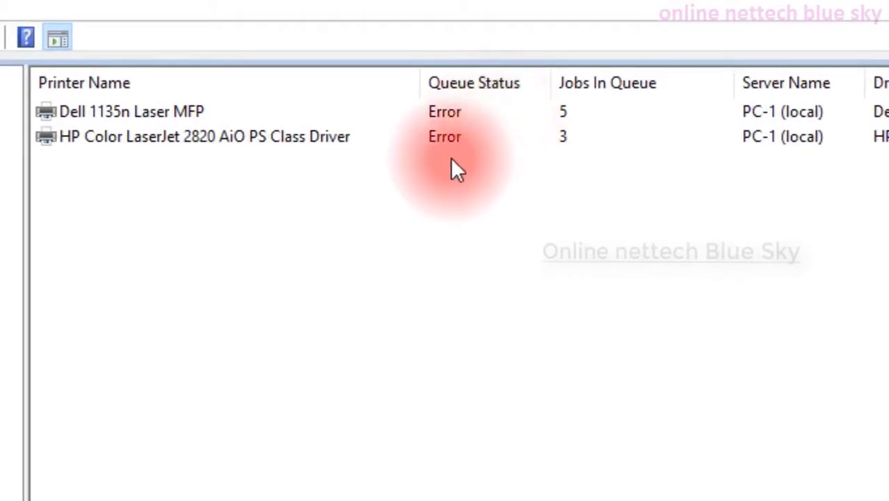
Open the properties of the HP Color LaserJet 2820 printer and show its device settings
click(458, 115)
click(459, 130)
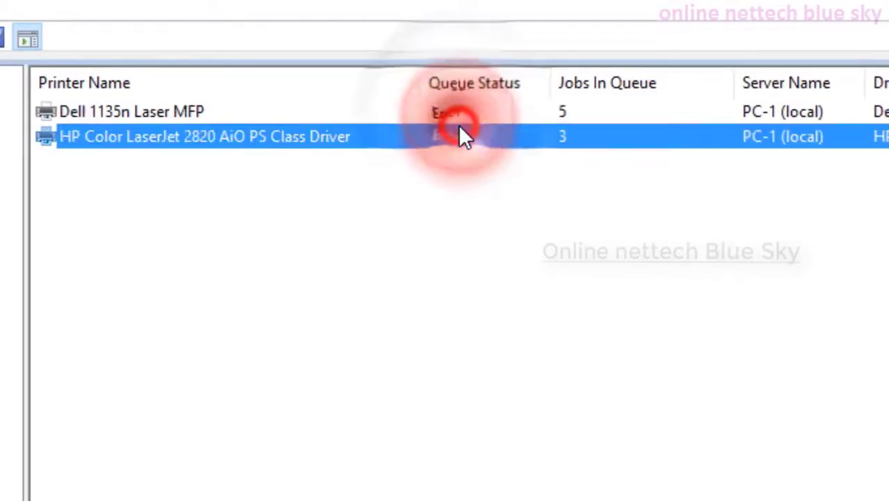
click(460, 117)
double_click(461, 132)
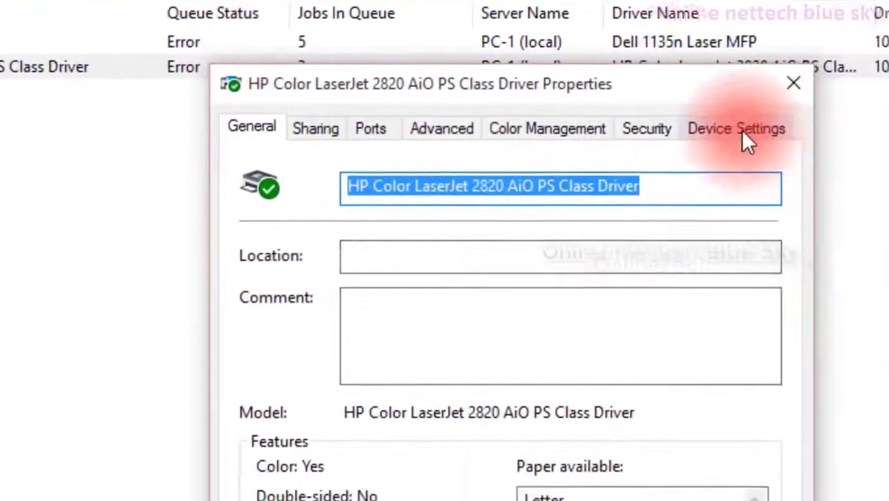
click(740, 129)
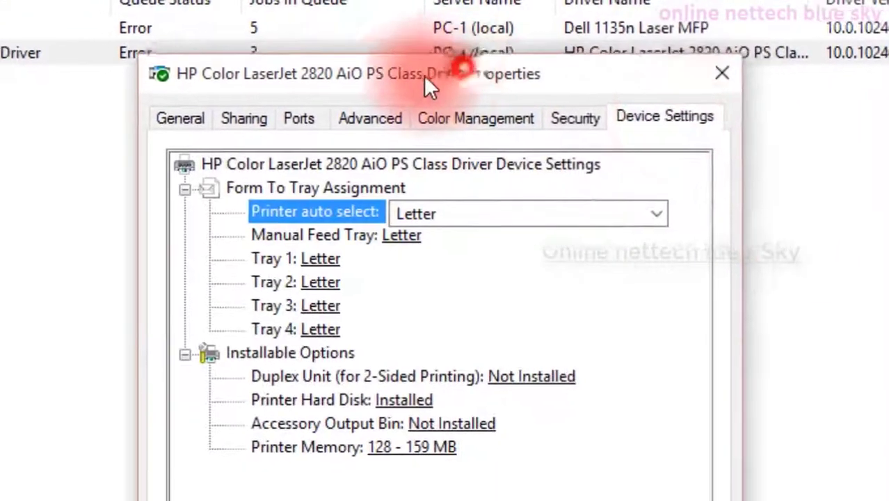
drag(425, 78, 307, 10)
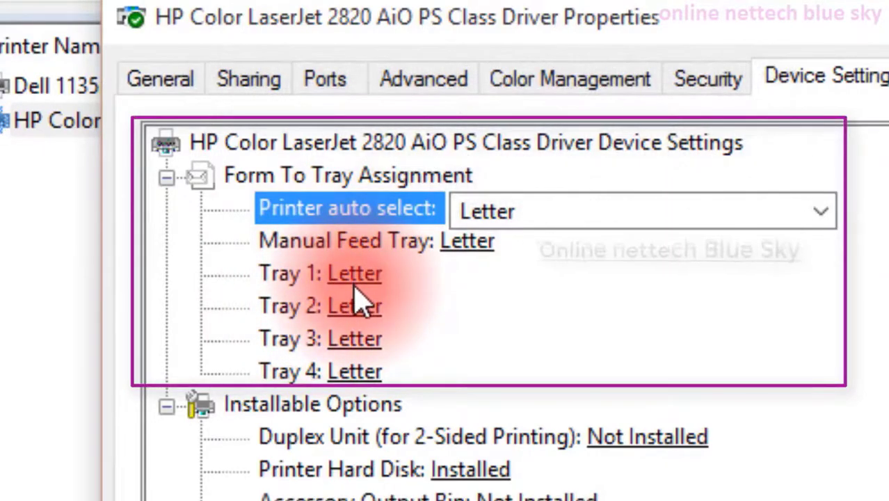
Examine the Form To Tray Assignment entries for the manual feed tray and Trays 1 to 4
click(279, 244)
click(292, 273)
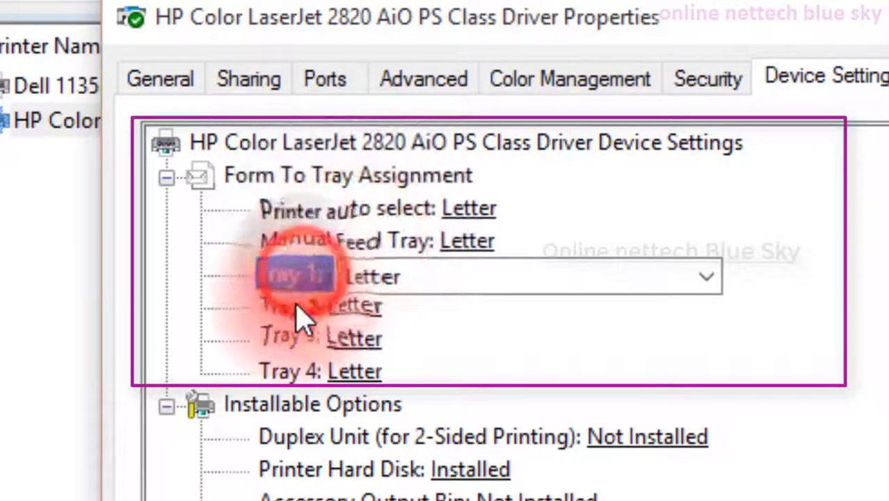
click(296, 307)
click(301, 338)
click(298, 373)
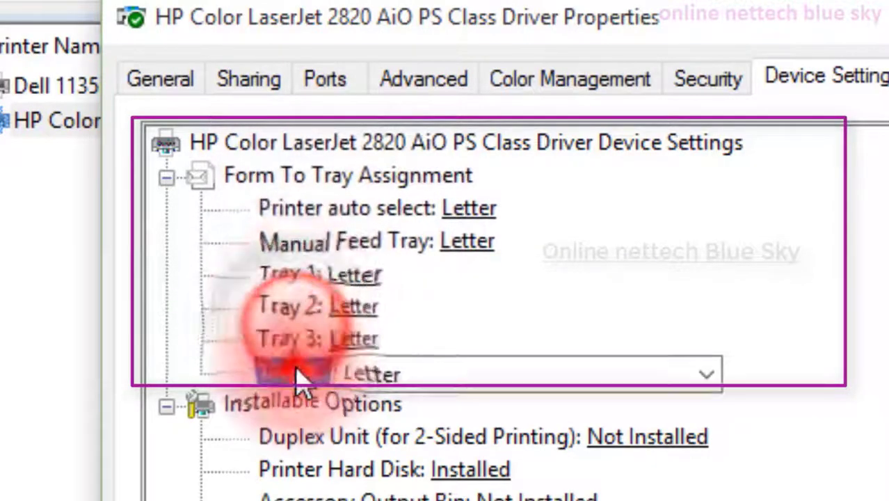
click(312, 308)
click(299, 275)
click(288, 308)
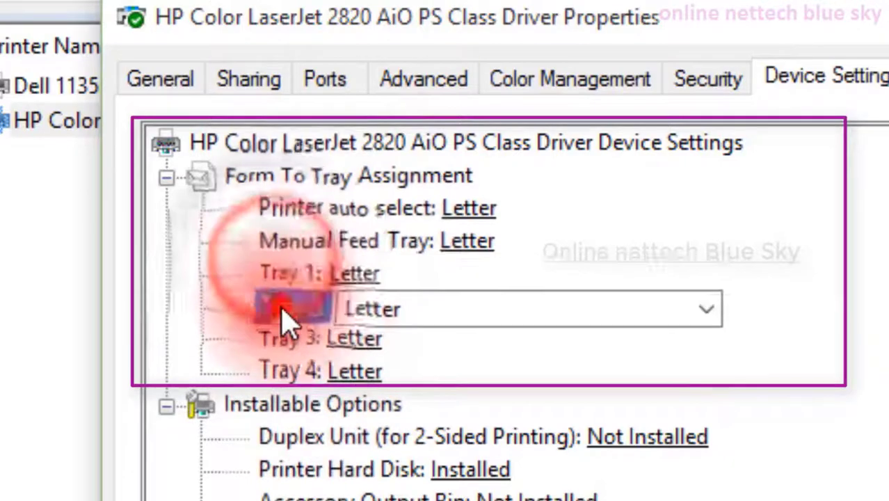
click(288, 341)
click(289, 374)
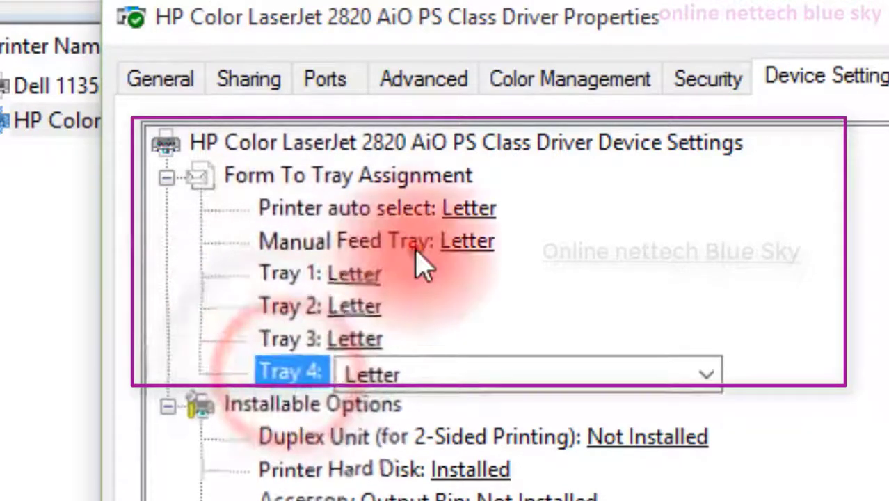
click(414, 243)
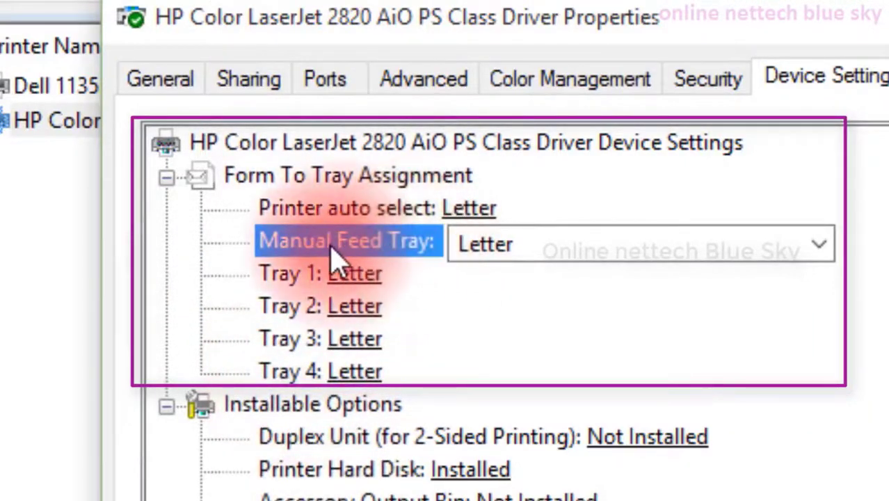
Examine the paper sizes offered for the Manual Feed Tray in the Form To Tray Assignment settings
click(520, 247)
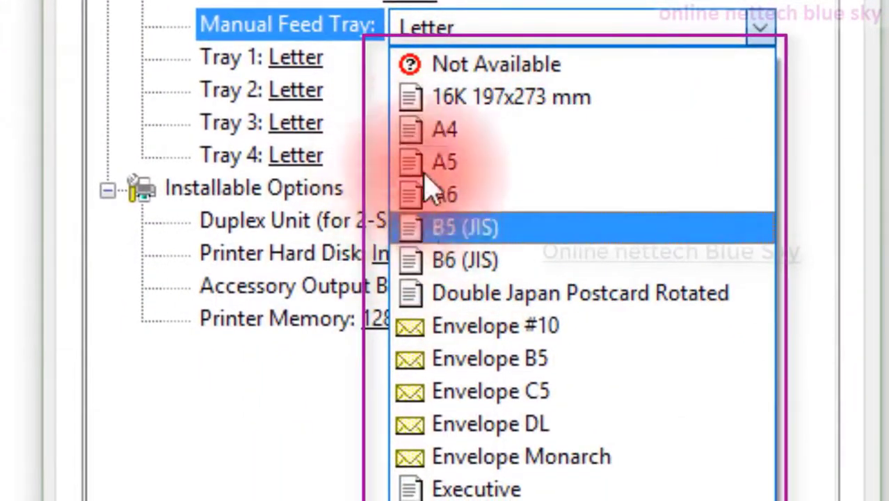
click(288, 75)
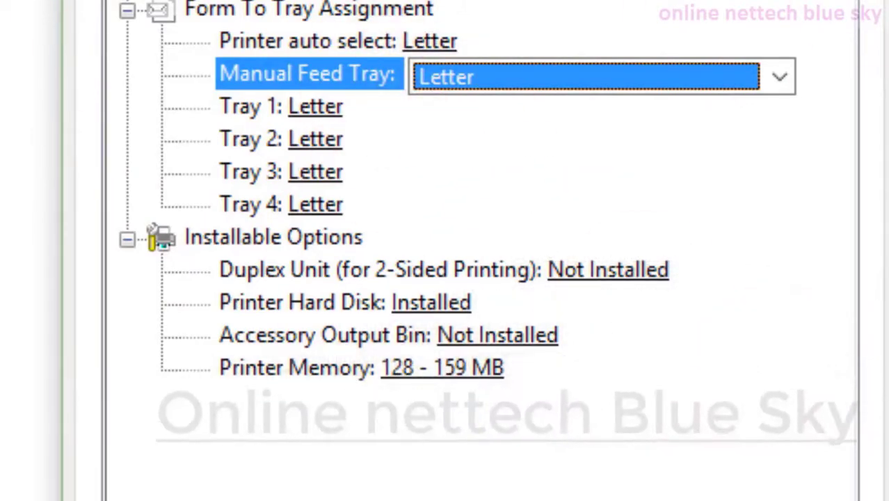
click(453, 83)
click(487, 82)
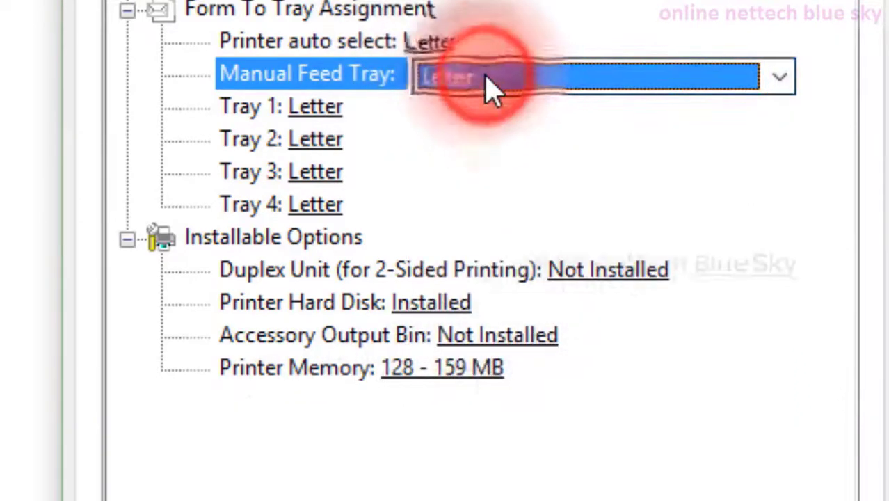
click(487, 82)
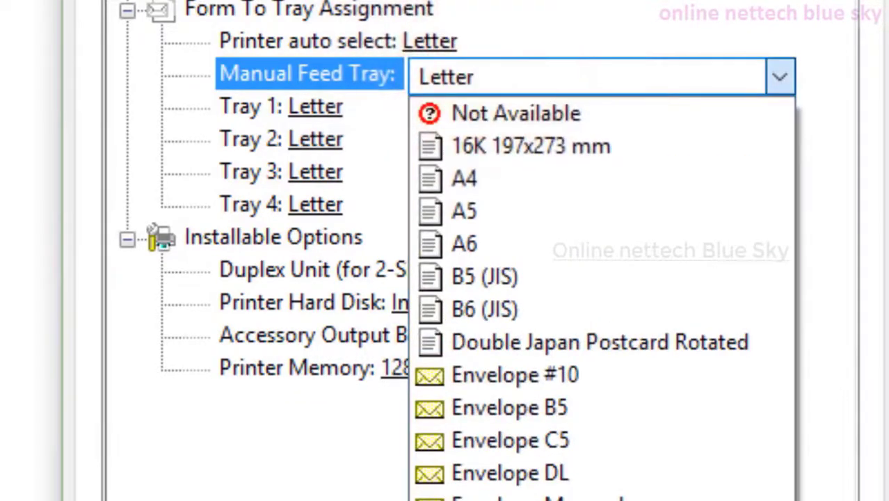
click(631, 77)
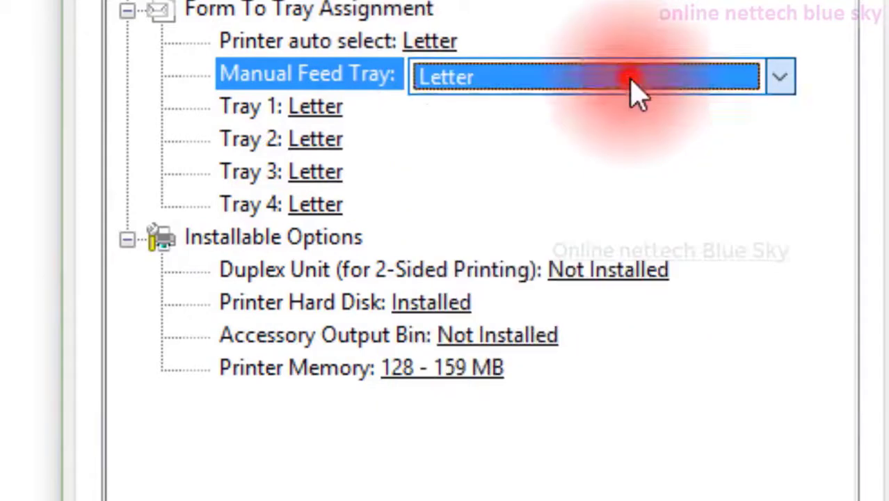
Examine the form assignments of Trays 1 to 4 and the paper sizes offered for Printer auto select
click(316, 111)
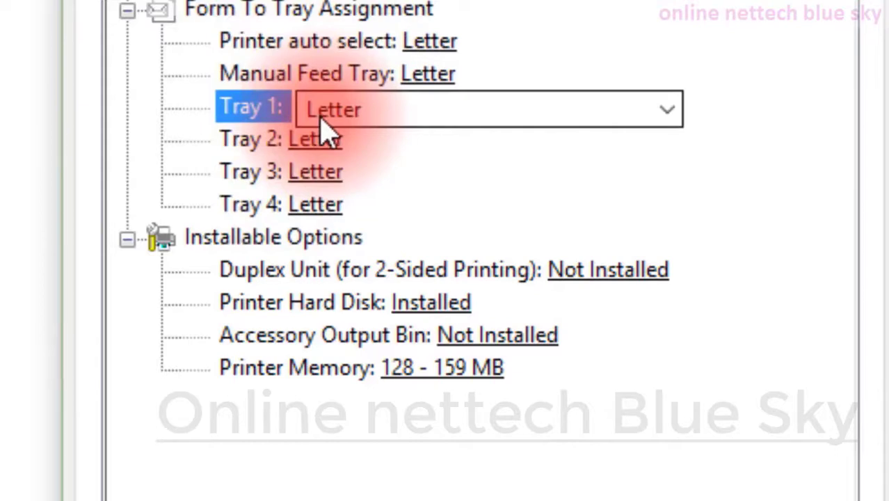
click(327, 141)
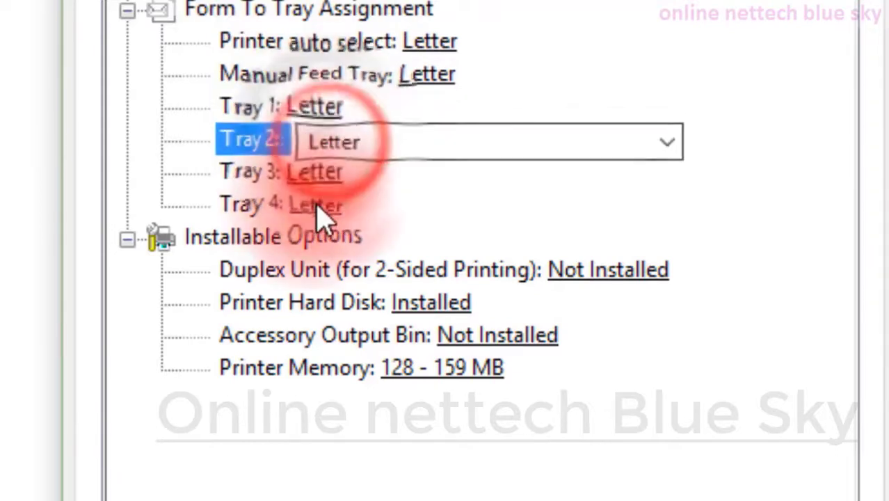
click(318, 204)
click(327, 111)
click(331, 173)
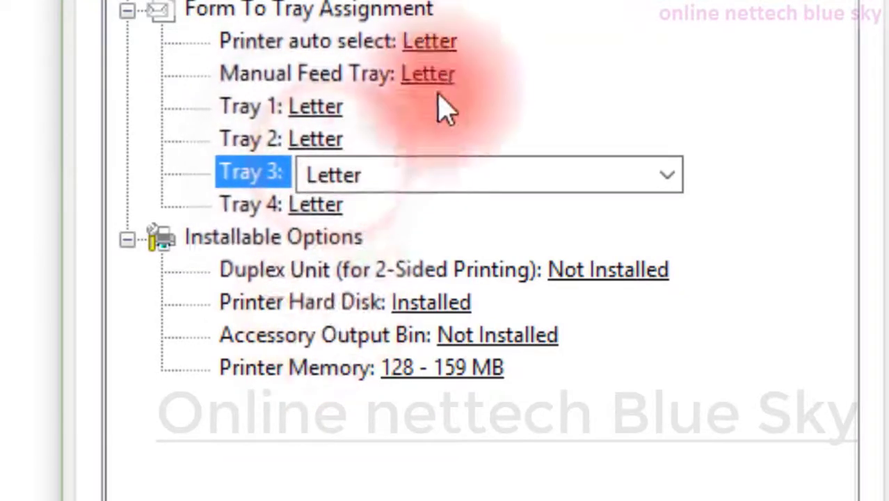
click(433, 43)
click(443, 77)
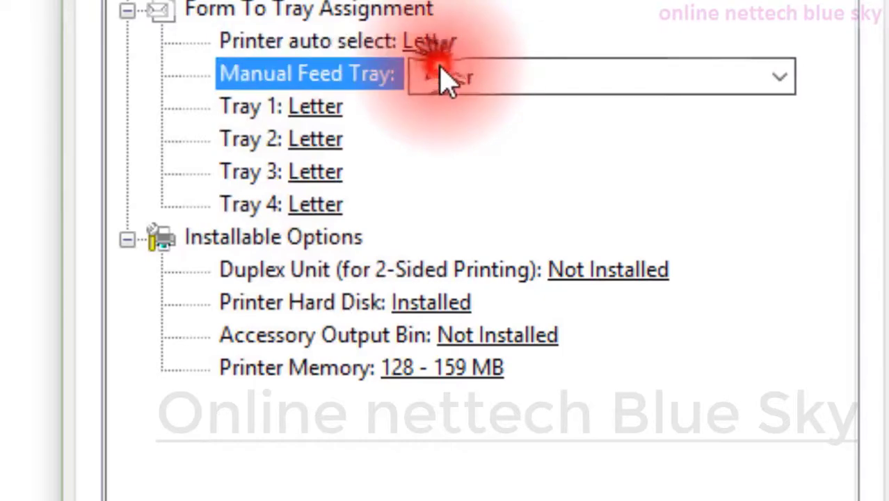
click(441, 44)
click(445, 48)
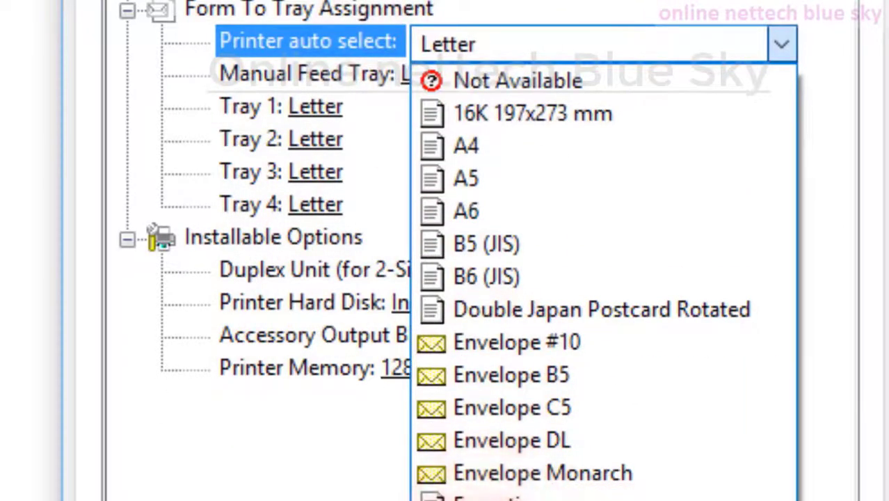
click(311, 98)
click(320, 110)
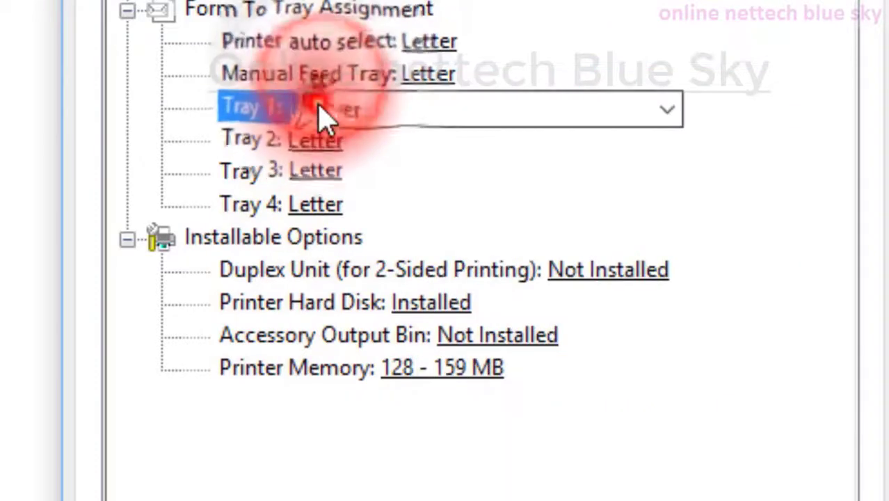
click(318, 109)
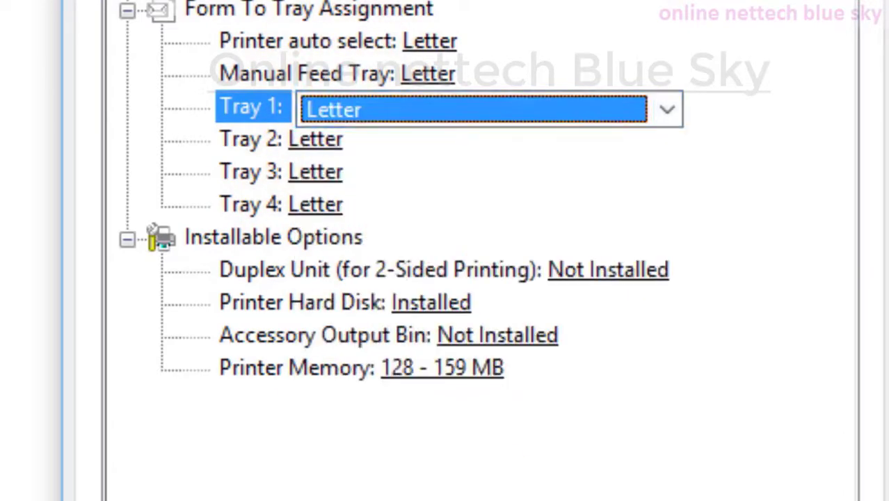
Set the Duplex Unit (for 2-Sided Printing) to Installed in the Installable Options
click(271, 240)
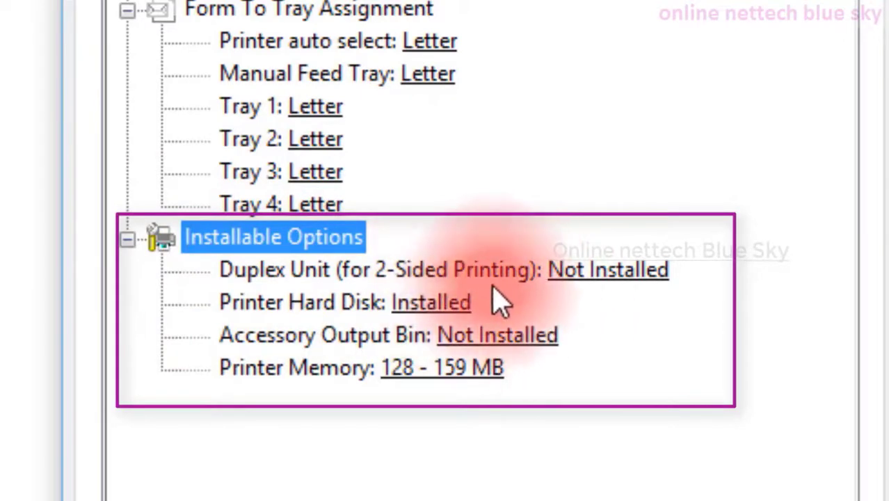
click(634, 275)
click(635, 276)
click(661, 337)
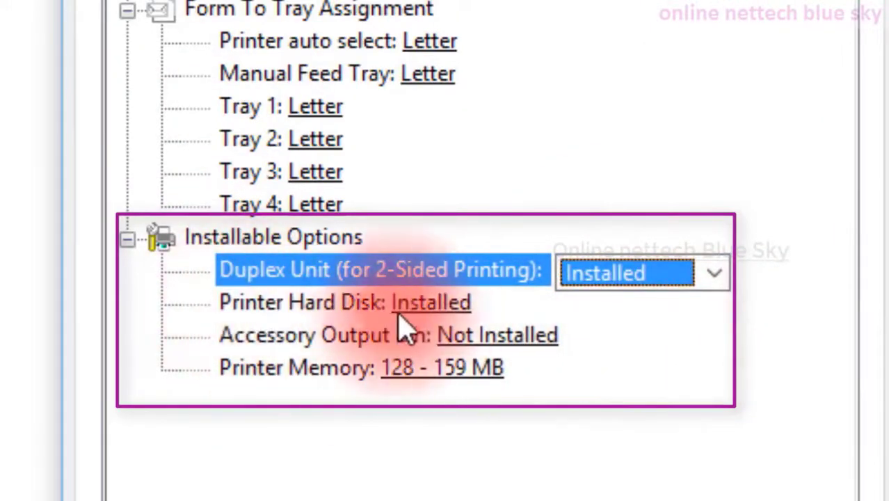
Check the choices for the Printer Hard Disk option, keeping it as Installed
click(454, 308)
click(454, 307)
click(453, 308)
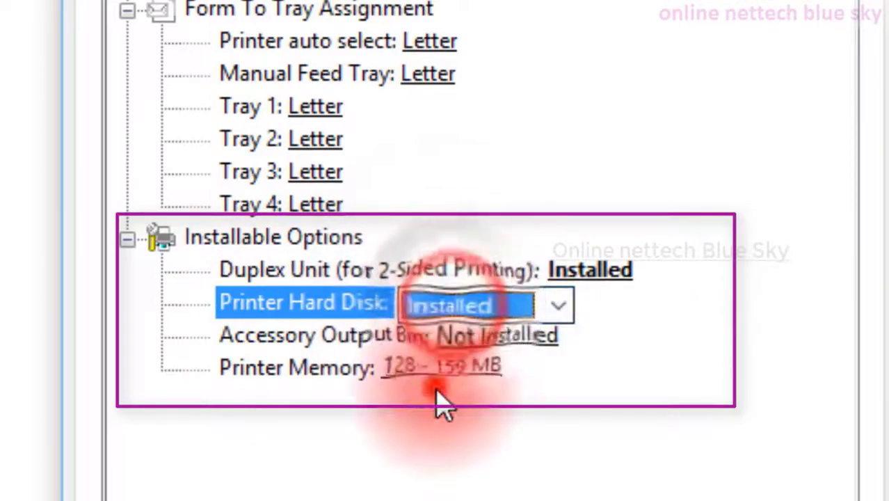
Examine the mailbox, stapler/stacker and other accessories offered for the Accessory Output Bin option
click(316, 340)
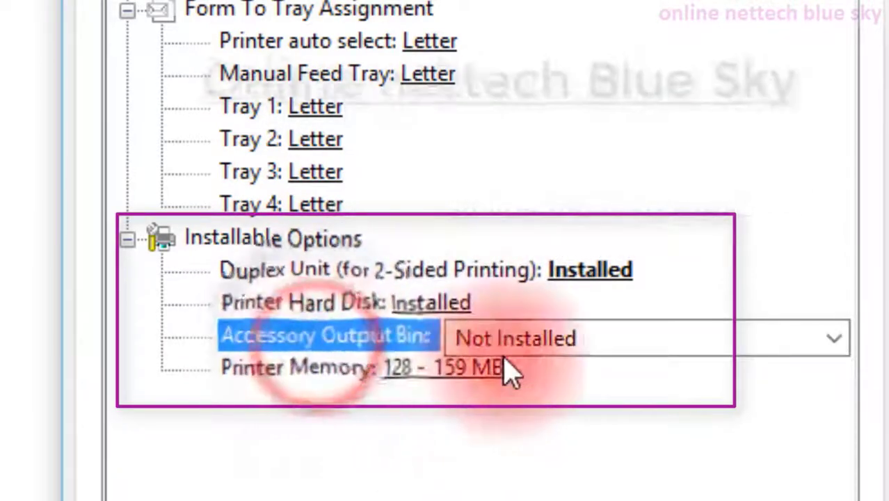
click(525, 348)
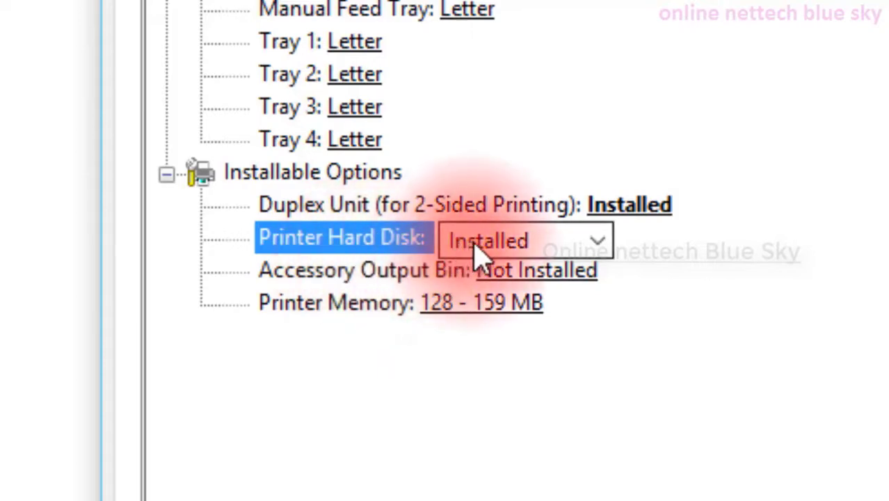
click(379, 272)
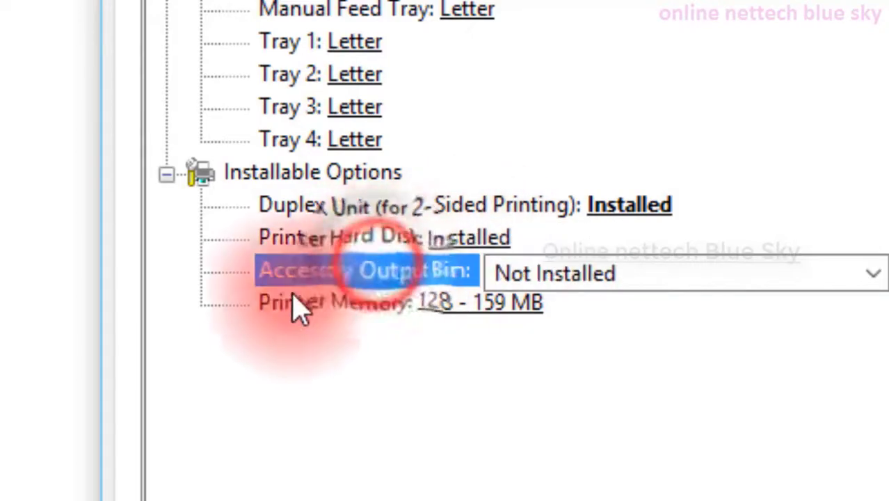
click(568, 277)
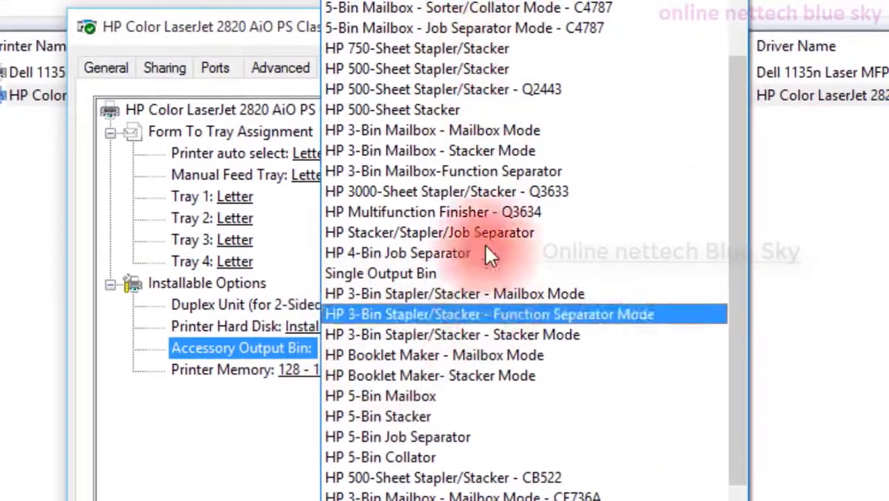
scroll(499, 334, down, 1)
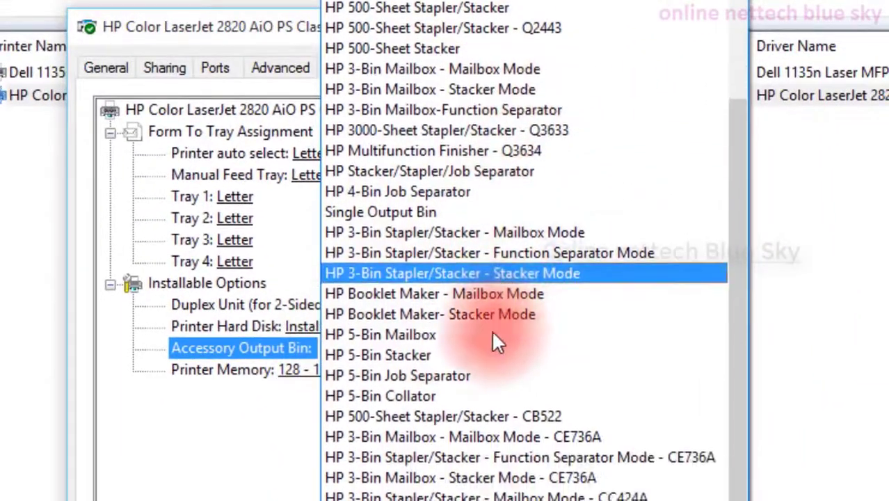
scroll(465, 490, up, 3)
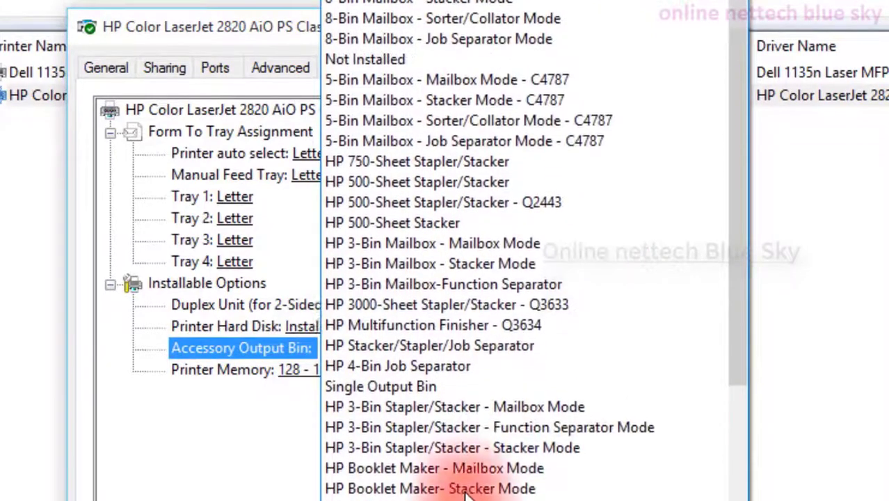
scroll(464, 490, up, 1)
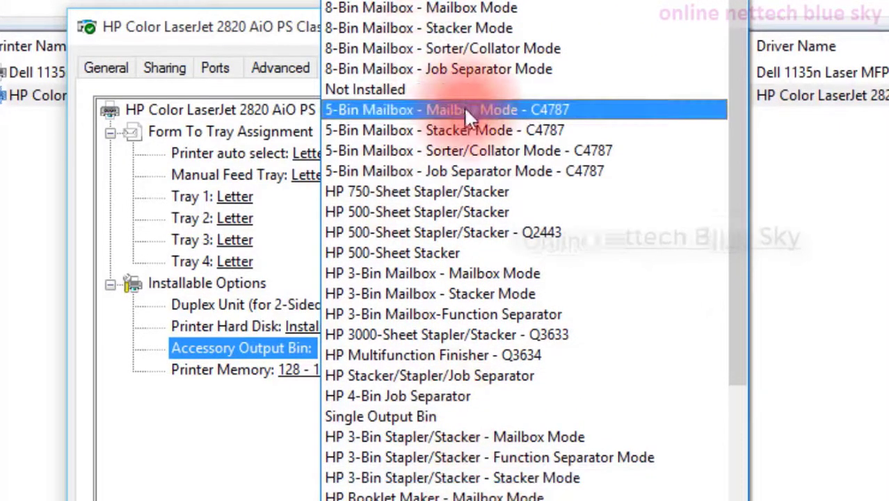
click(314, 431)
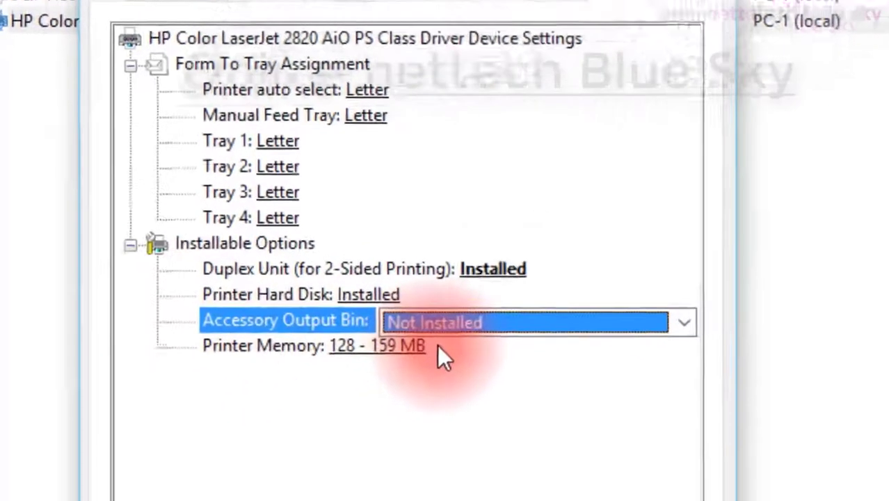
Set the Printer Memory to 384 - 494 MB, and apply and close the printer properties
click(334, 370)
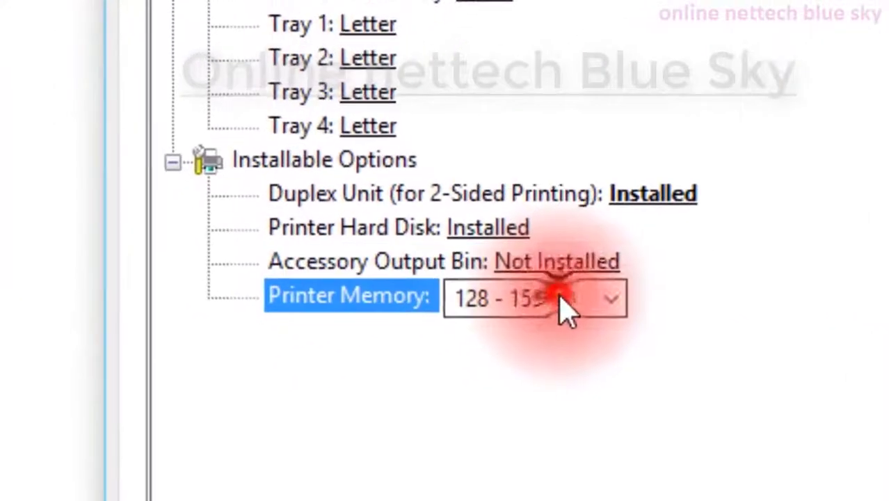
click(558, 299)
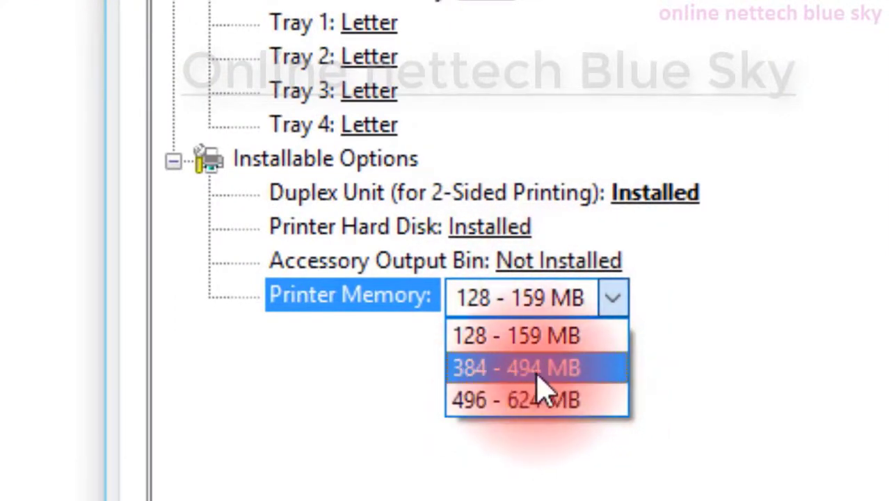
click(586, 370)
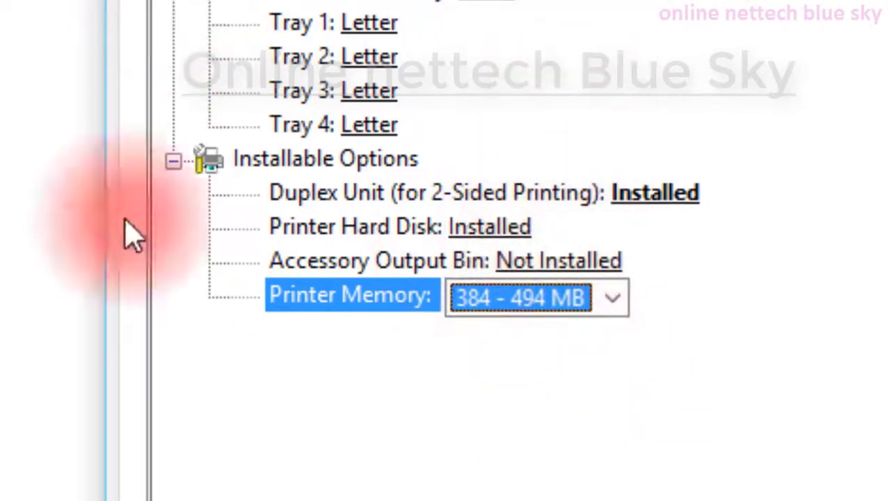
click(574, 139)
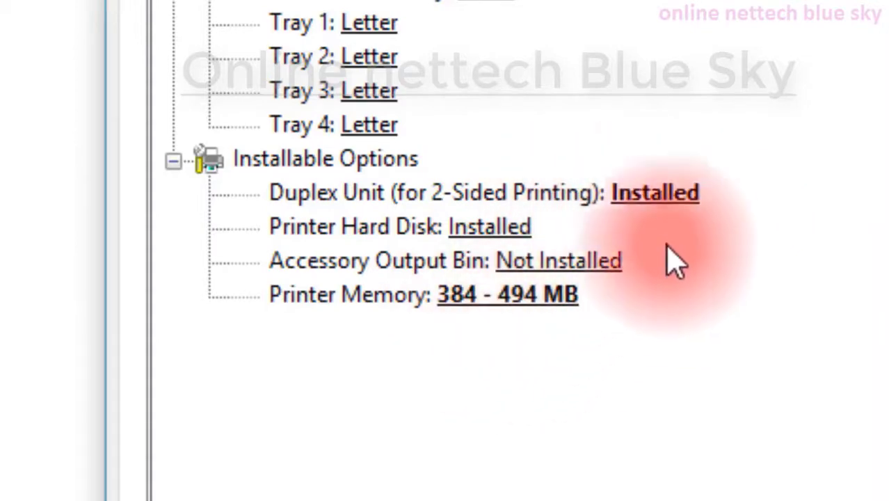
click(833, 453)
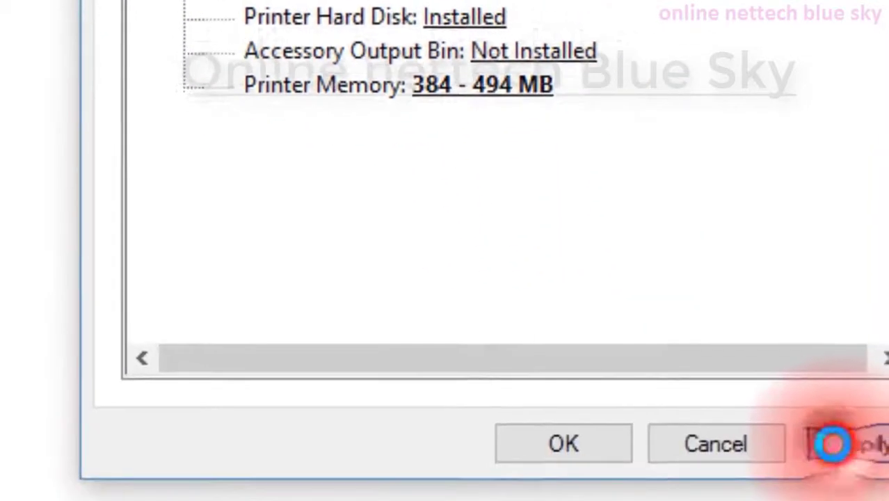
click(557, 400)
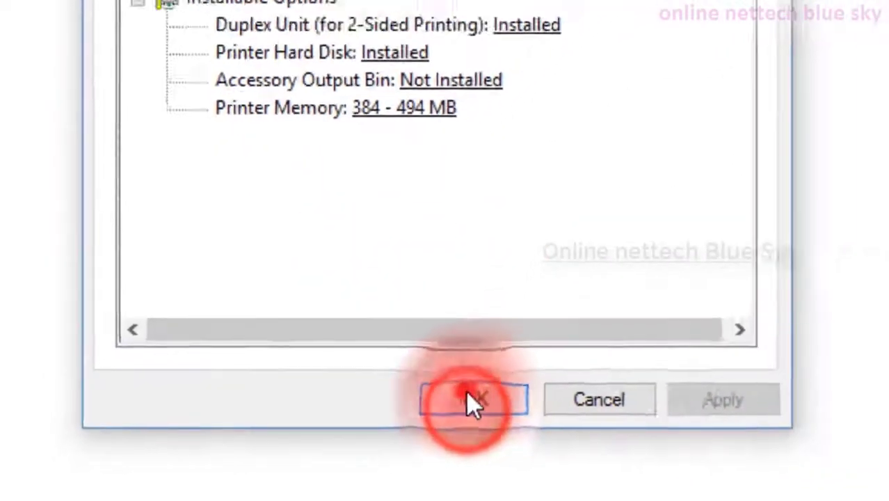
Refresh the printer list and review the HP Color LaserJet 2820 printer's port, advanced, security and device settings, closing its properties when done
right_click(269, 174)
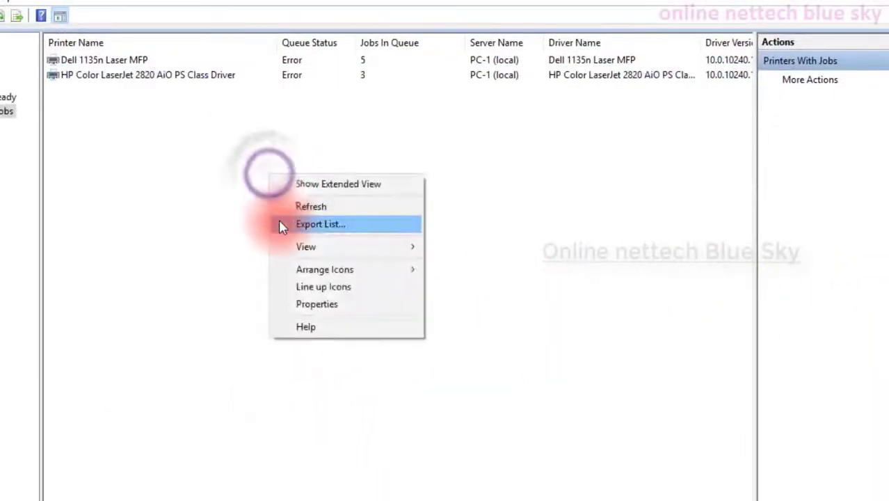
click(285, 207)
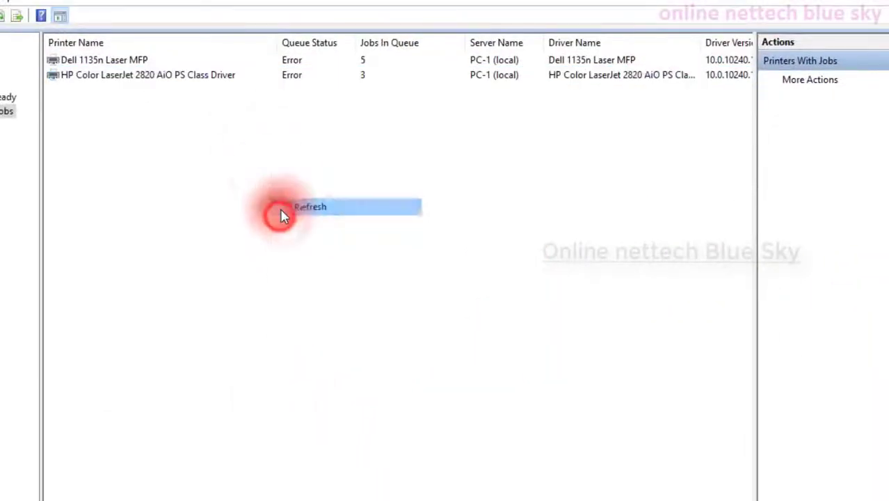
double_click(252, 75)
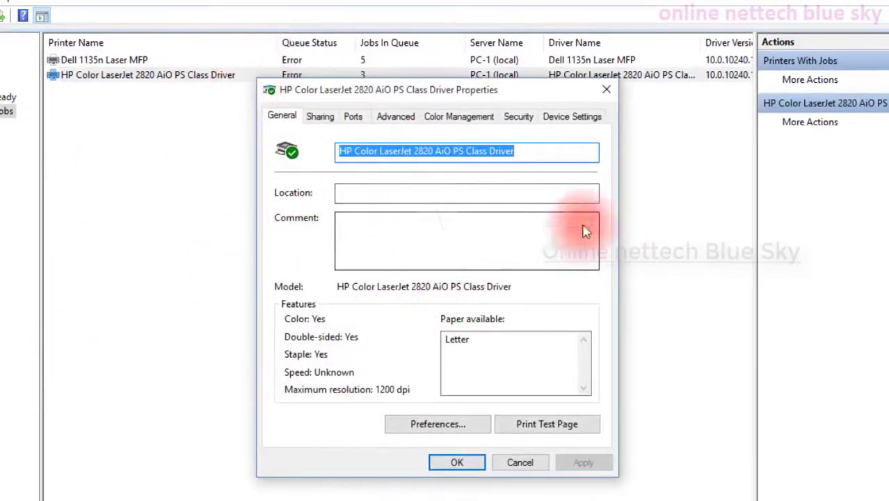
click(354, 117)
click(393, 117)
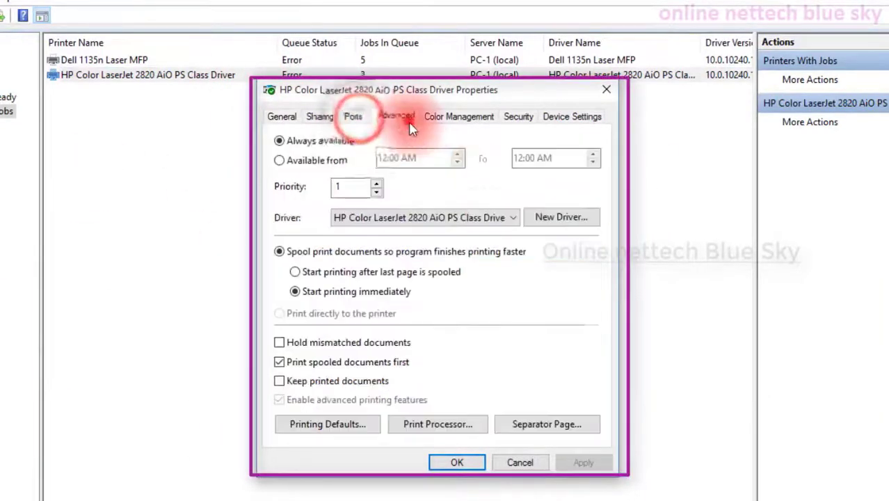
click(515, 119)
click(553, 116)
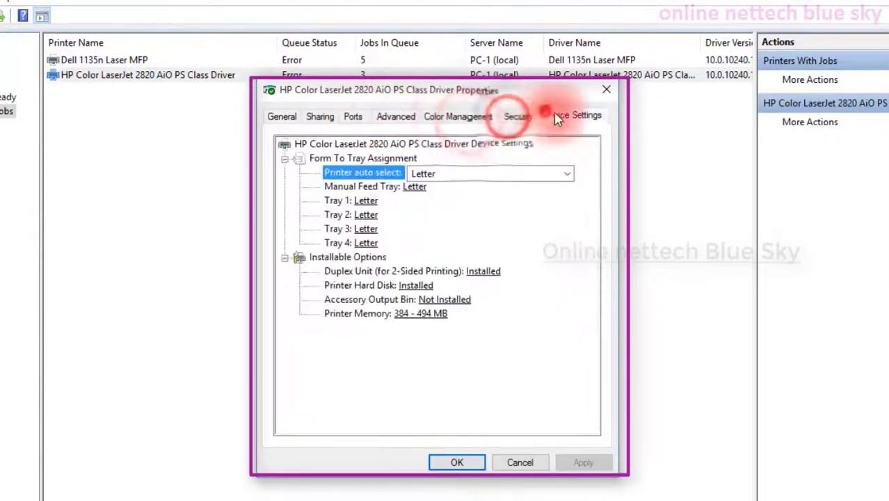
click(611, 89)
Refresh the list of printers with jobs, expand Print Servers and open the contents of the PC-1 (local) server
right_click(494, 123)
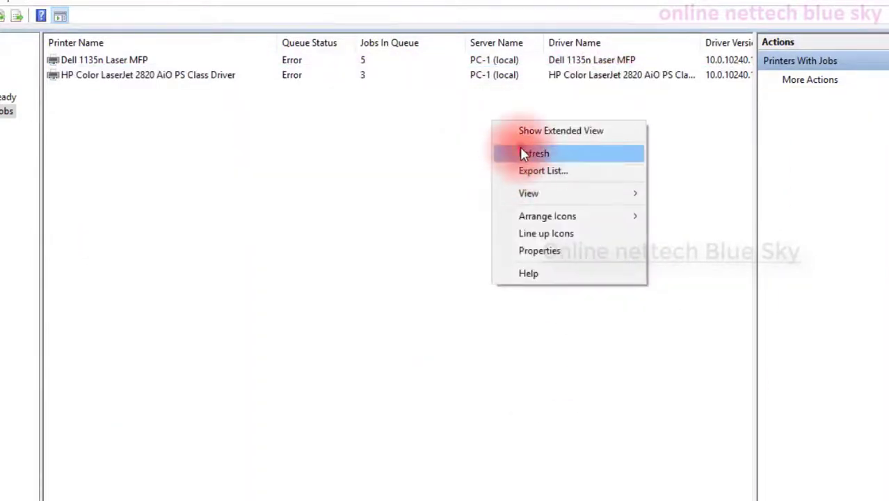
click(524, 154)
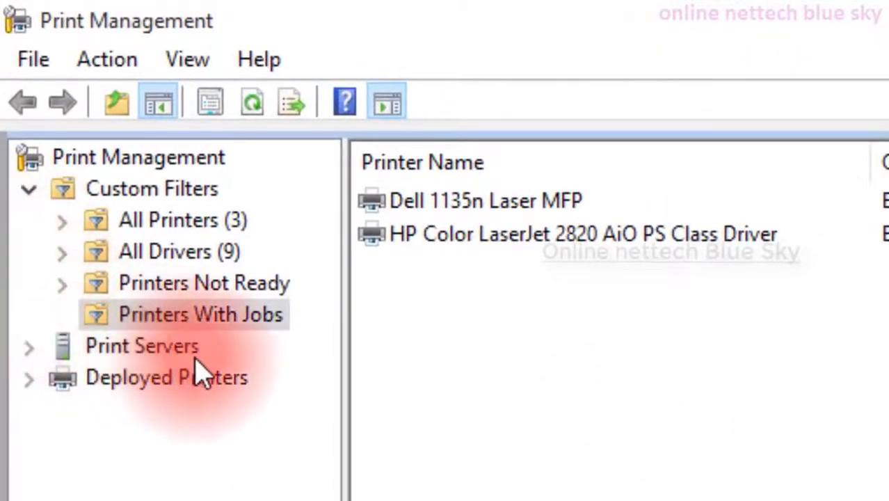
double_click(197, 351)
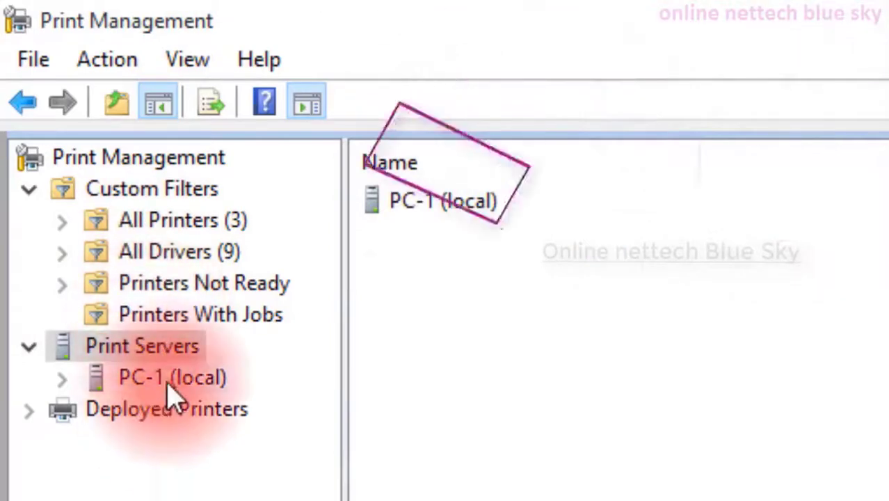
double_click(167, 379)
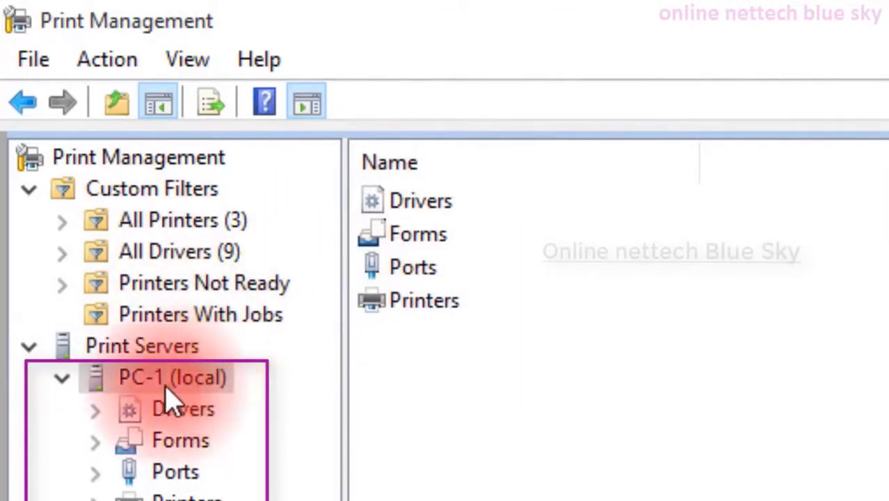
click(62, 380)
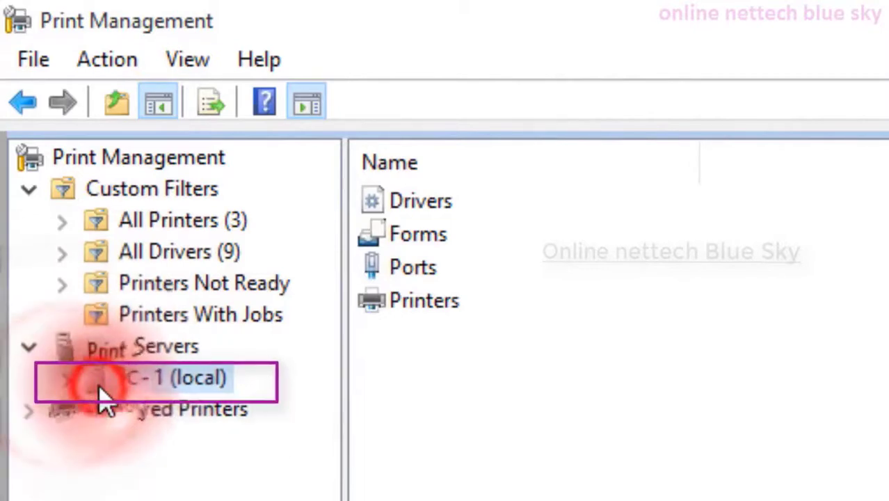
click(89, 350)
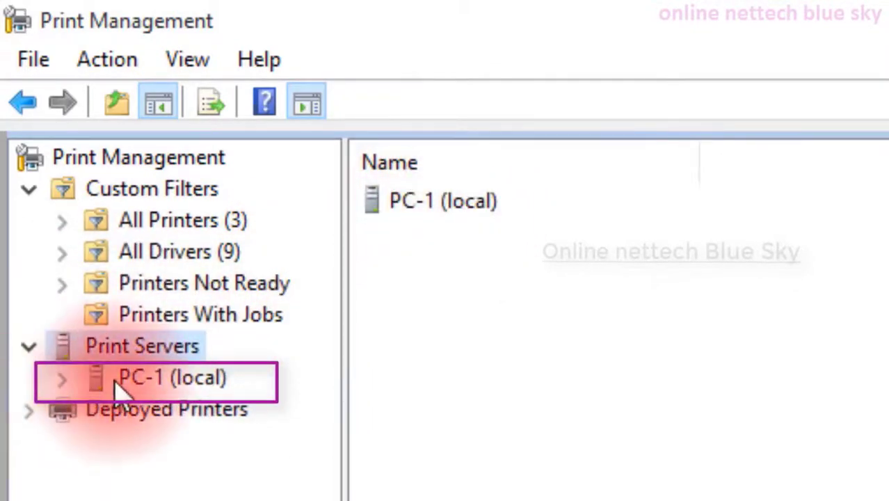
double_click(402, 203)
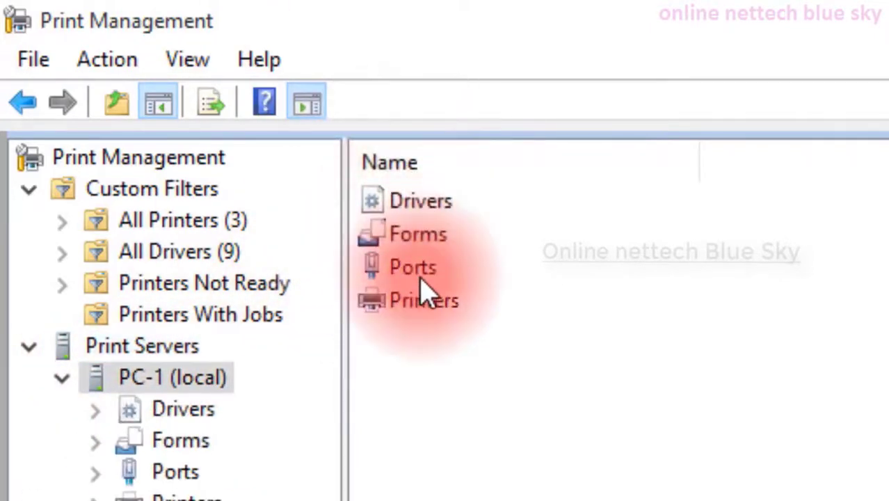
Open the Drivers list of PC-1 (local) and compare it with the All Drivers custom filter
click(449, 201)
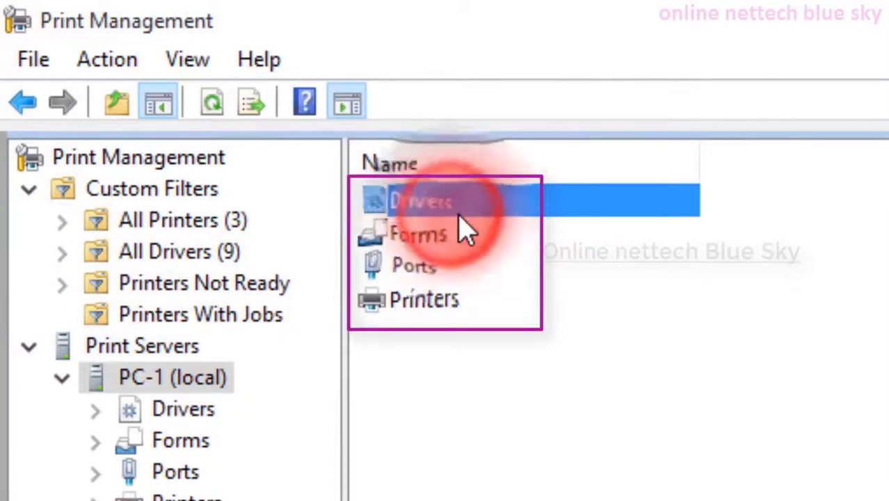
double_click(452, 216)
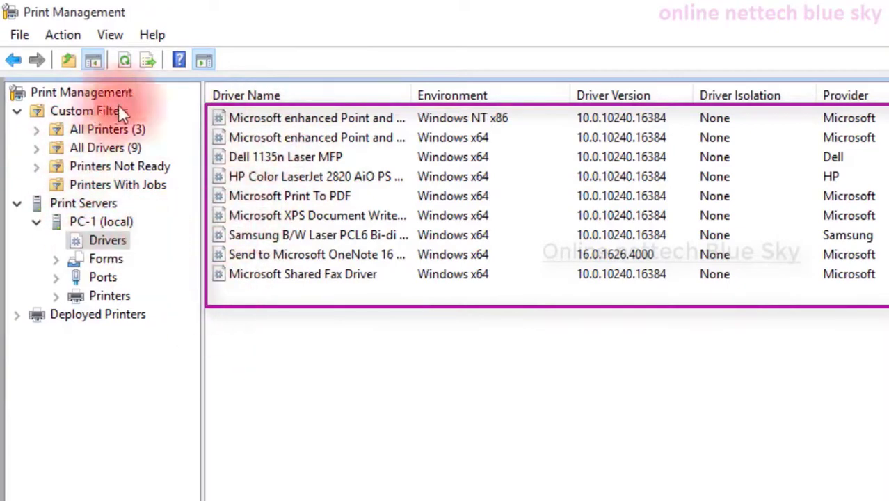
click(102, 149)
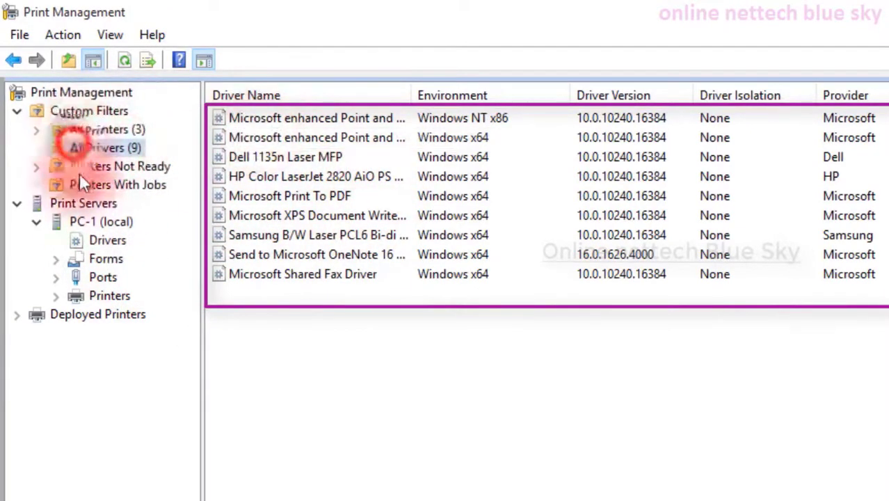
click(90, 241)
click(99, 150)
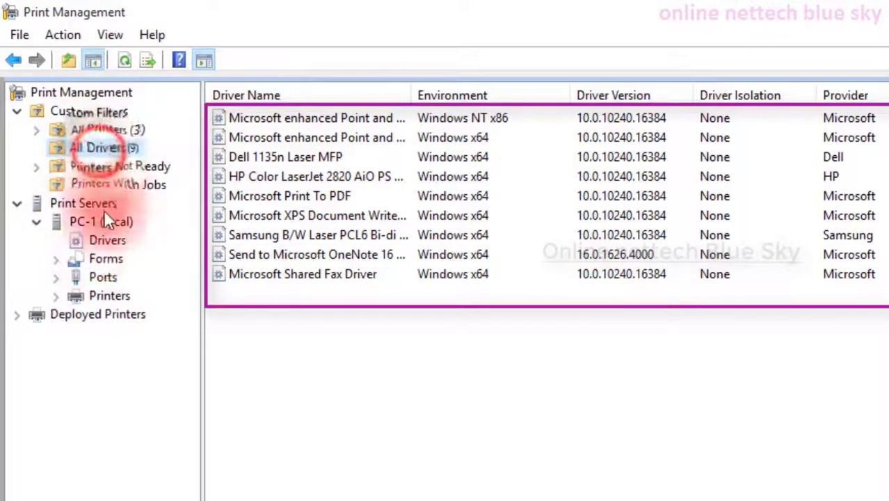
click(91, 241)
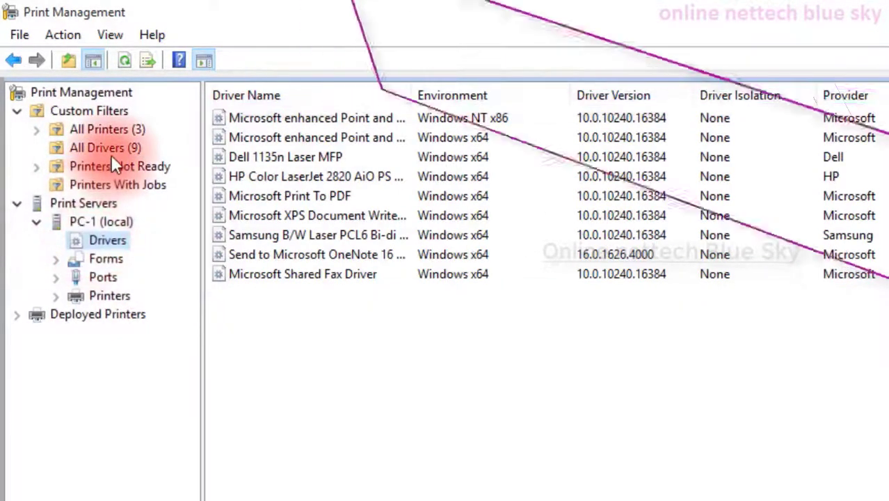
click(91, 149)
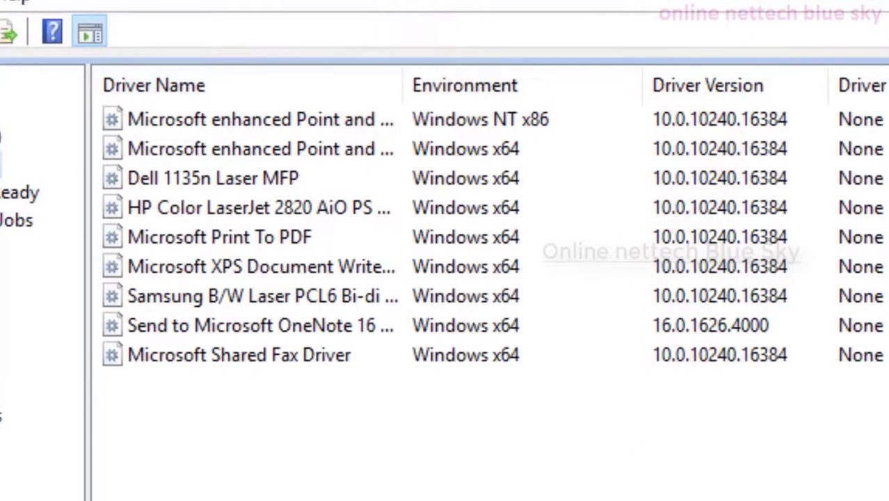
Review the driver details across all columns, including environment, version, isolation, provider, print processor, driver date and Inf path
scroll(486, 237, right, 10)
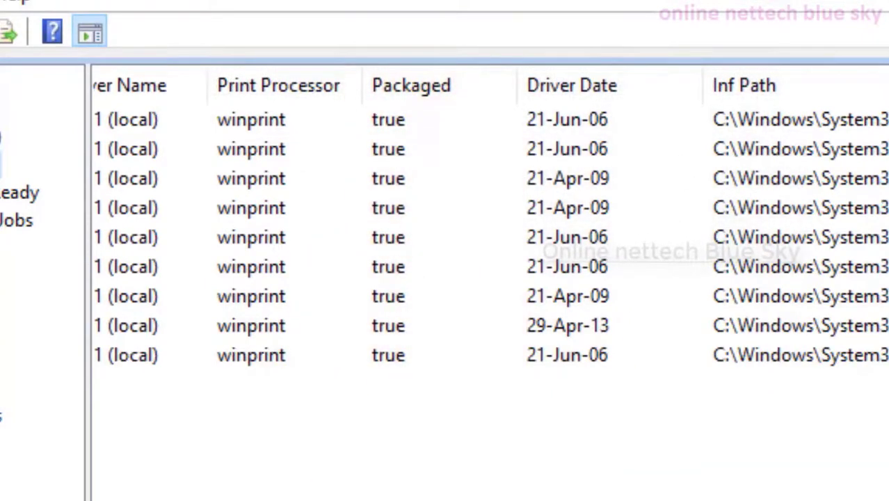
scroll(487, 236, left, 10)
scroll(487, 236, left, 3)
scroll(487, 236, right, 12)
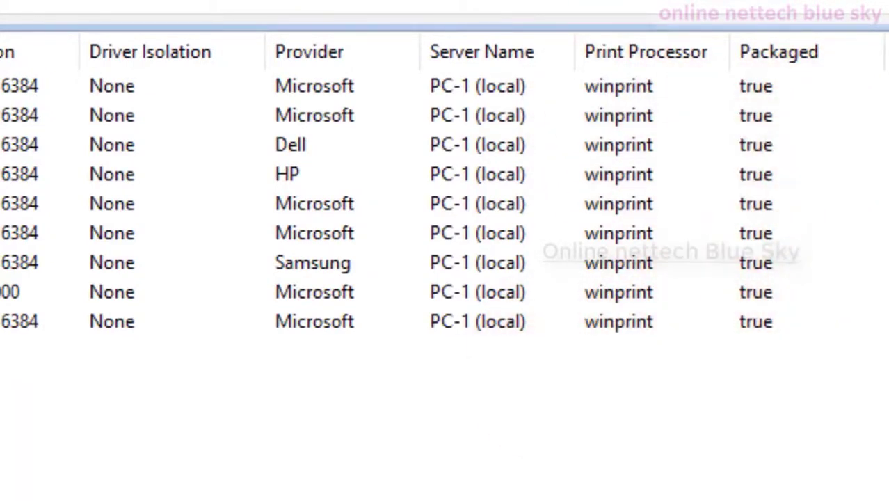
drag(561, 409, 480, 415)
drag(399, 423, 142, 482)
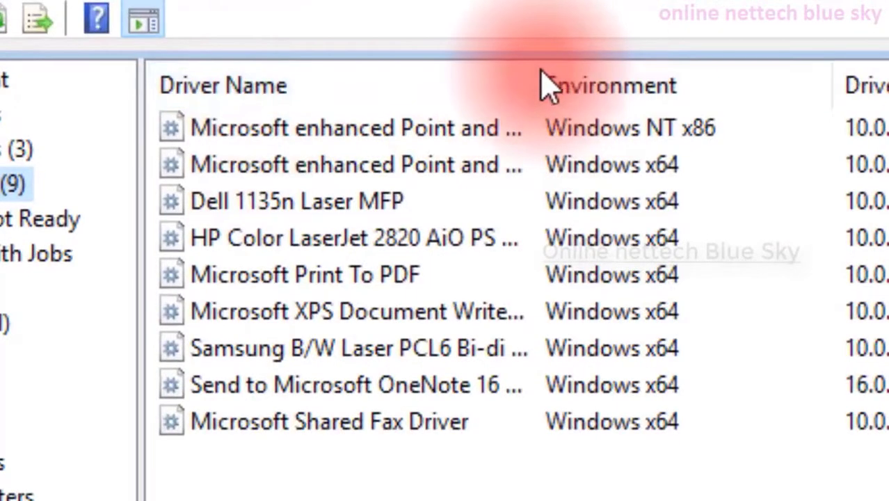
Widen the Driver Name column to fit the full names and go through the listed drivers
drag(522, 91, 885, 149)
click(574, 134)
click(541, 161)
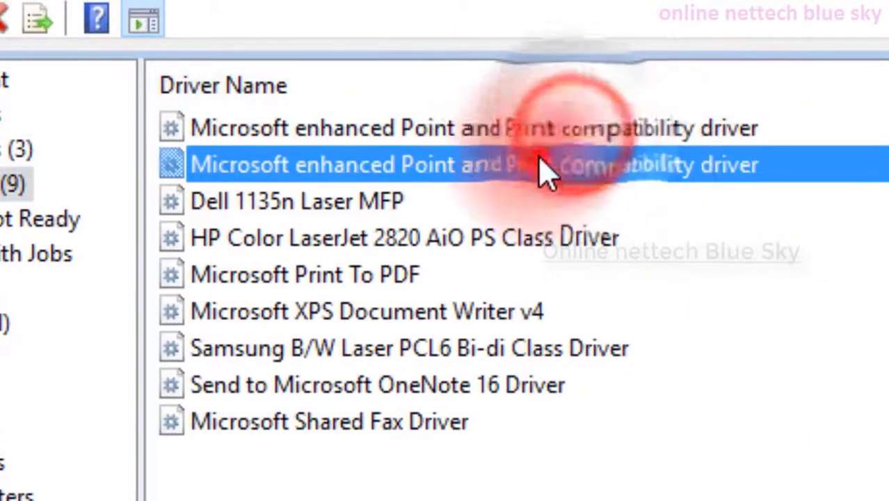
click(487, 201)
click(440, 237)
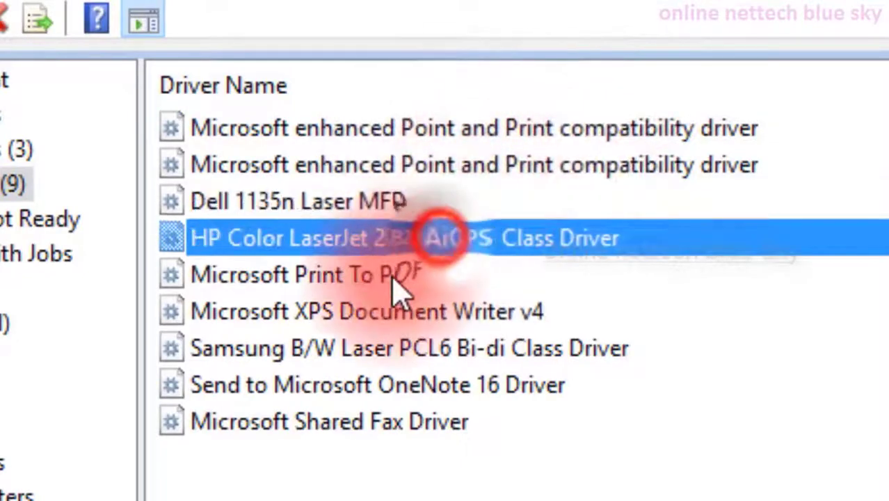
click(397, 276)
click(375, 314)
click(359, 348)
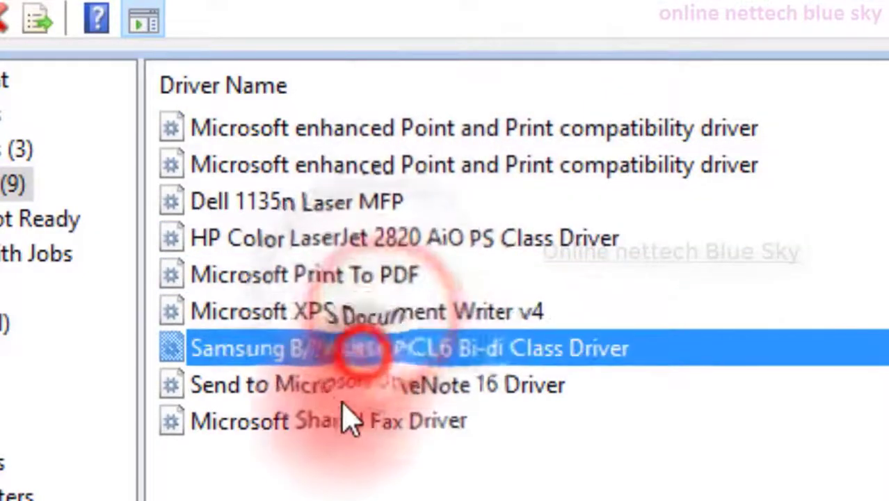
click(340, 423)
click(402, 203)
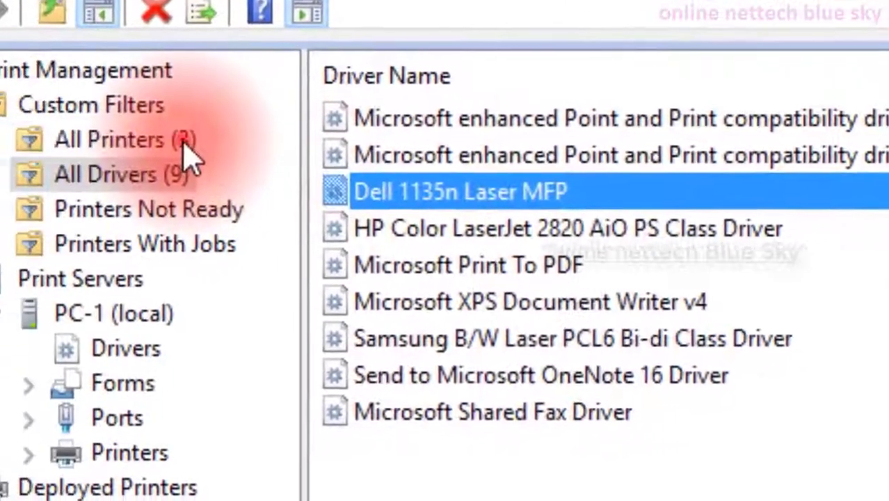
Check the Dell, HP and Samsung entries in the All Printers filter, and return to the All Drivers list for comparison
click(54, 153)
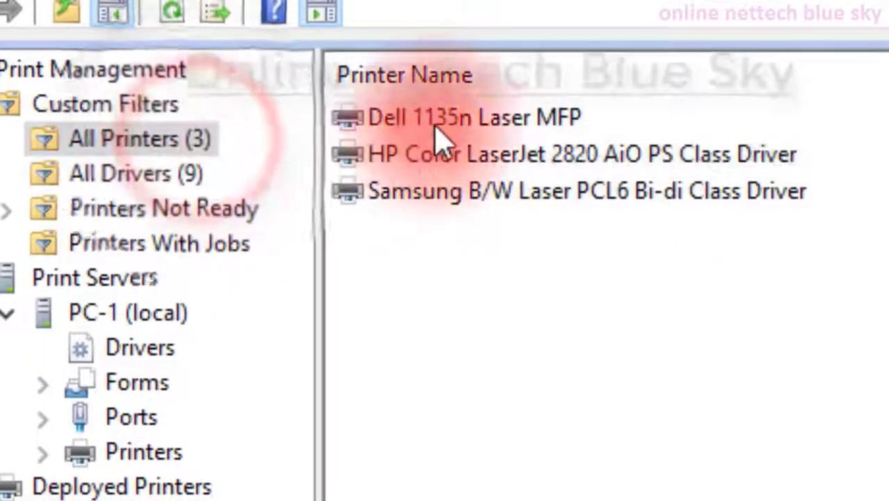
click(304, 126)
click(445, 155)
click(445, 192)
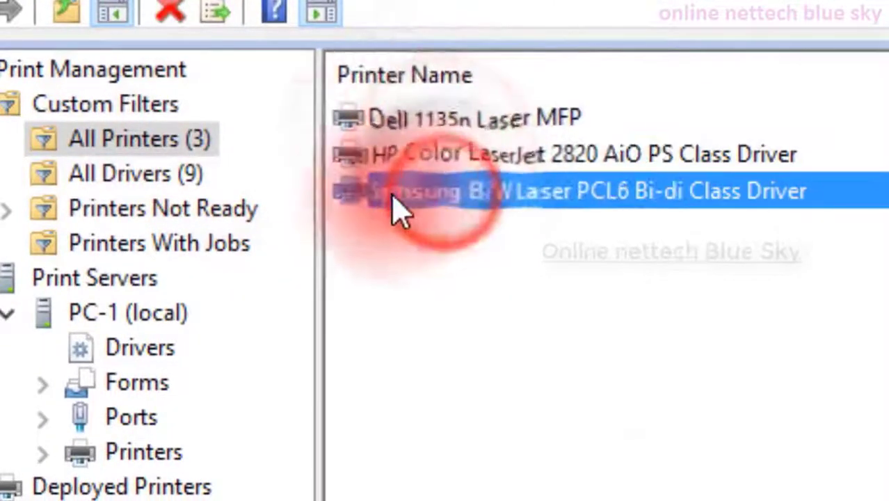
click(159, 178)
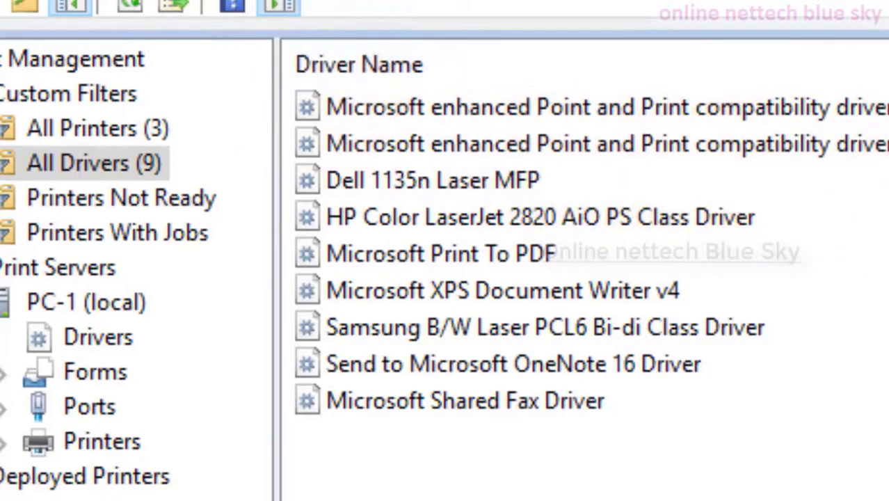
click(155, 128)
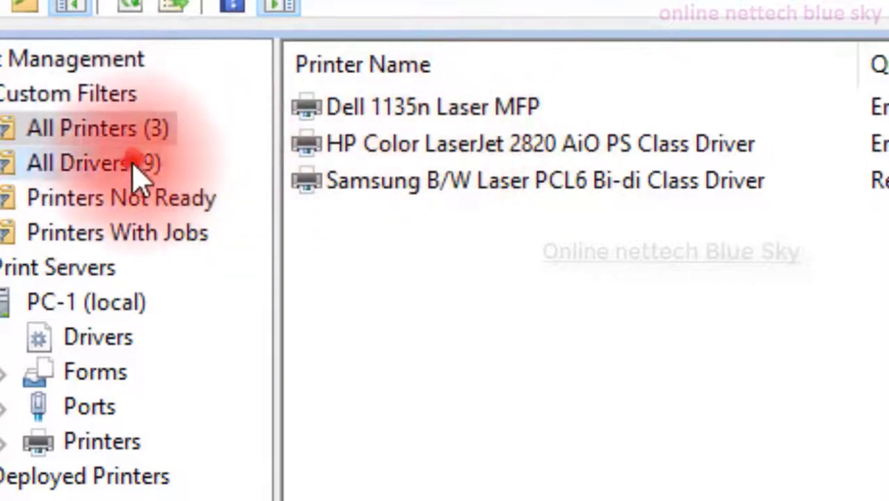
click(133, 162)
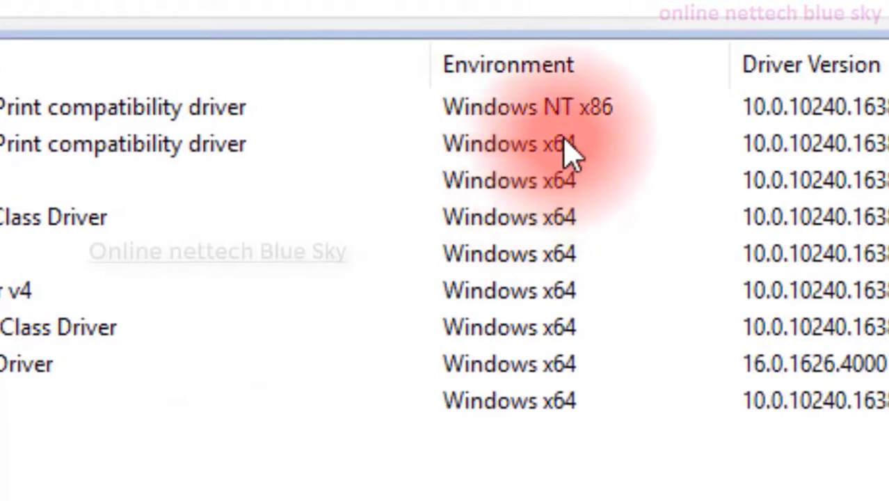
Compare the names and environments of the two Microsoft enhanced Point and Print compatibility drivers
click(567, 144)
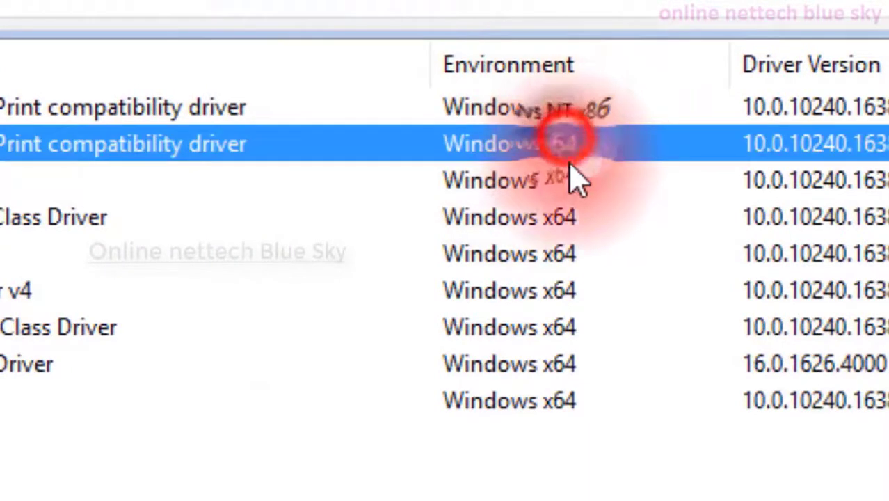
click(612, 111)
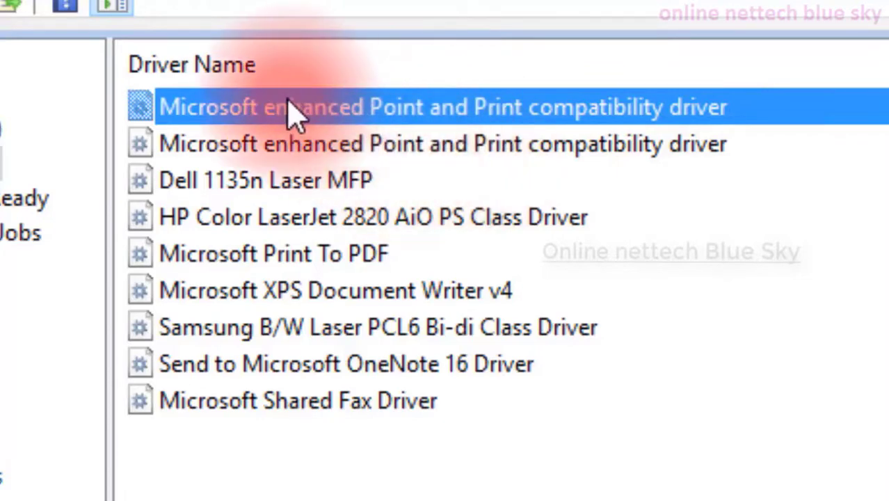
click(268, 131)
click(278, 117)
click(278, 143)
click(289, 113)
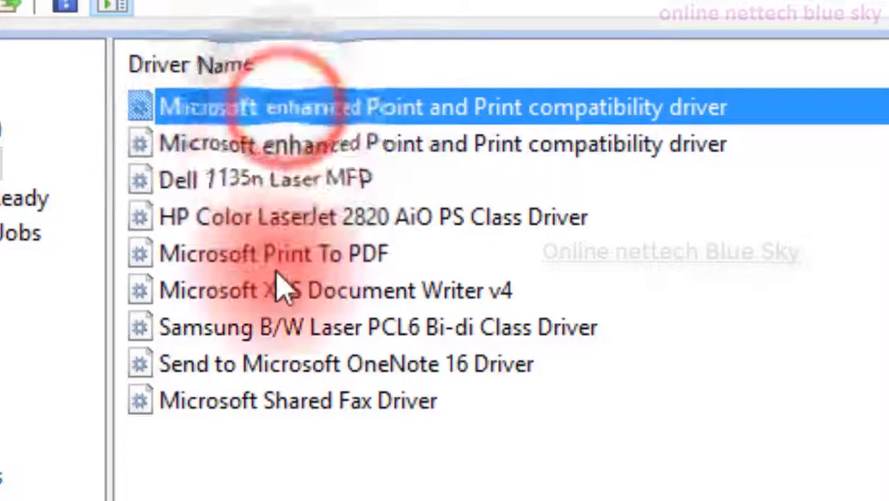
Examine the Microsoft-supplied drivers in the list, from Point and Print compatibility through Print To PDF, XPS, OneNote and Shared Fax
click(274, 257)
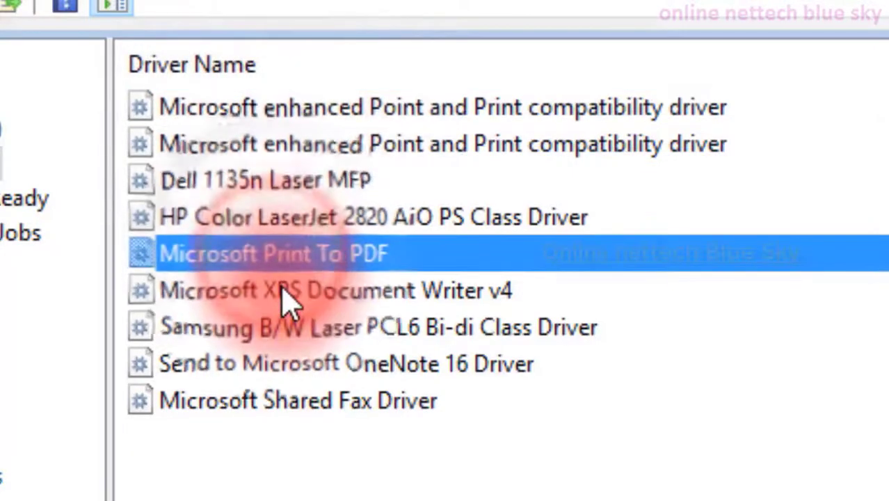
click(282, 291)
key(End)
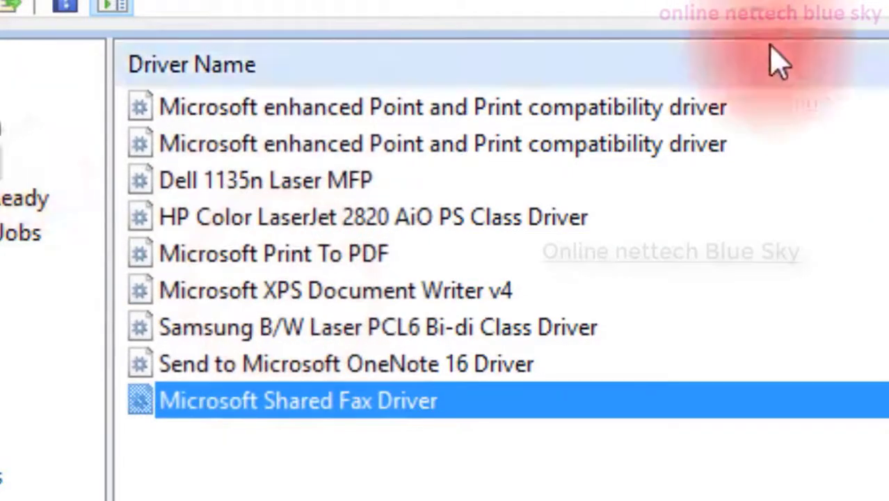
click(588, 143)
click(595, 111)
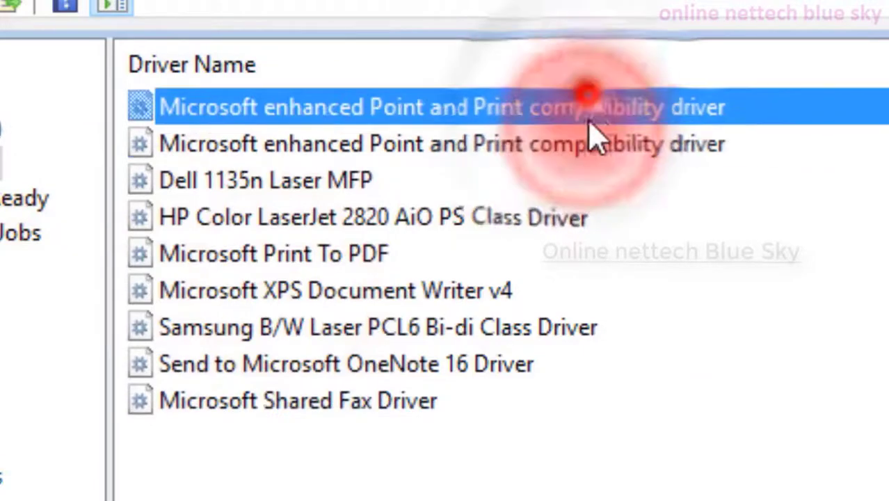
click(483, 258)
click(468, 293)
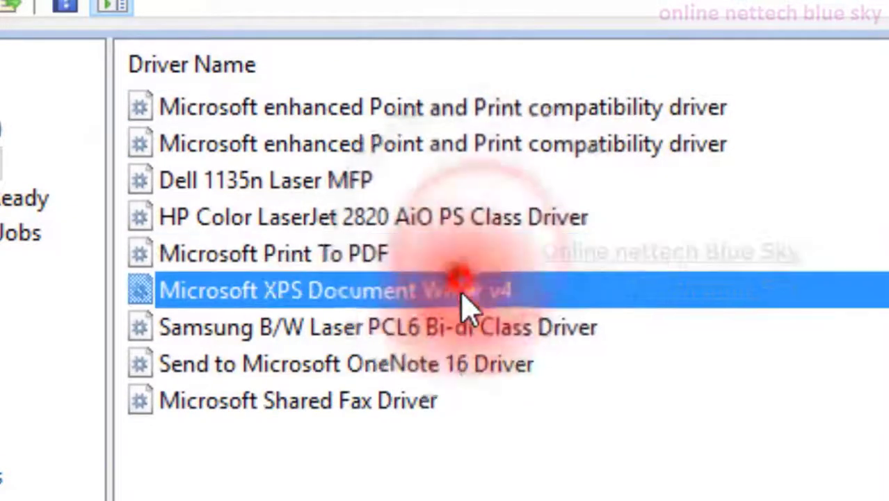
click(412, 400)
click(407, 366)
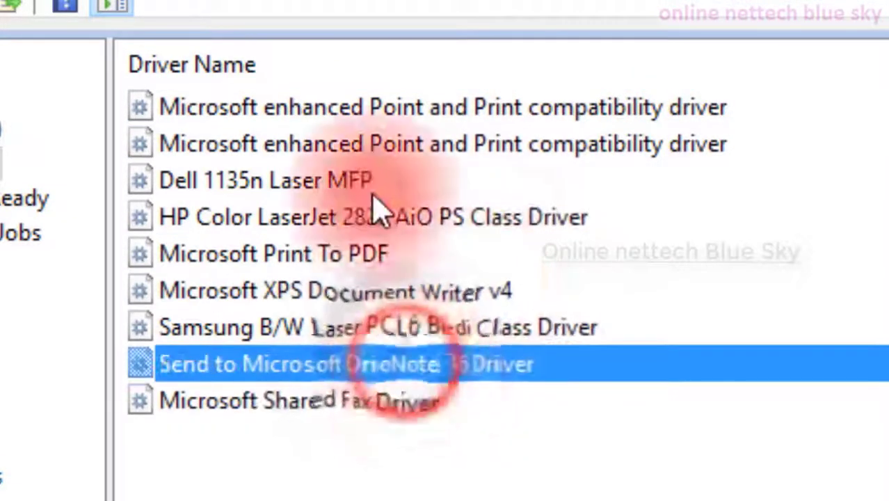
click(407, 110)
click(407, 143)
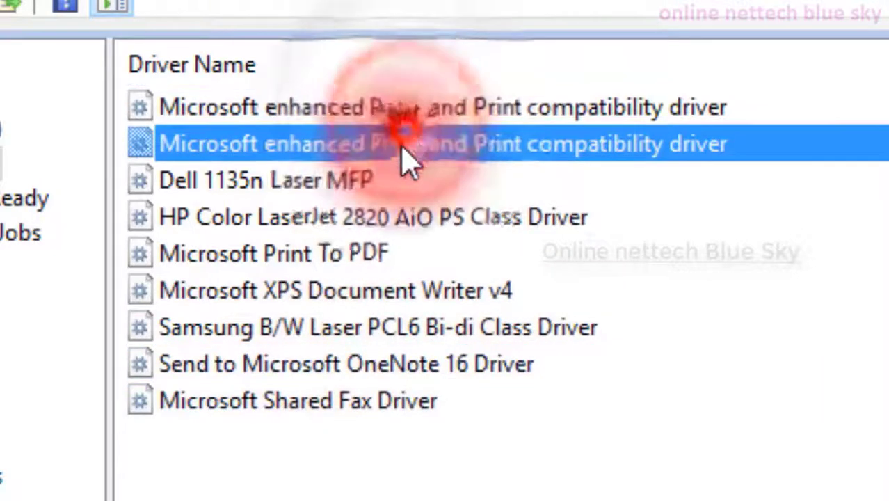
click(338, 375)
click(340, 393)
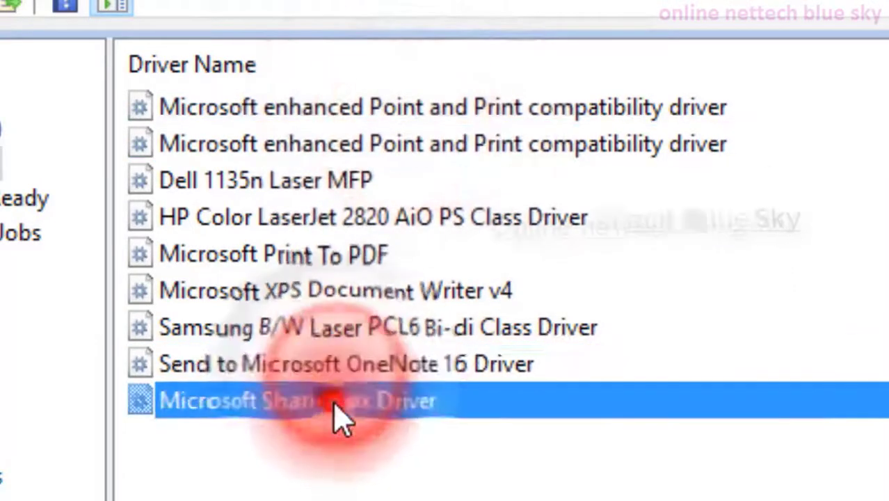
Go from the All Drivers list to the All Printers filter and open the Samsung B/W Laser PCL6 Bi-di Class Driver printer's properties
click(354, 268)
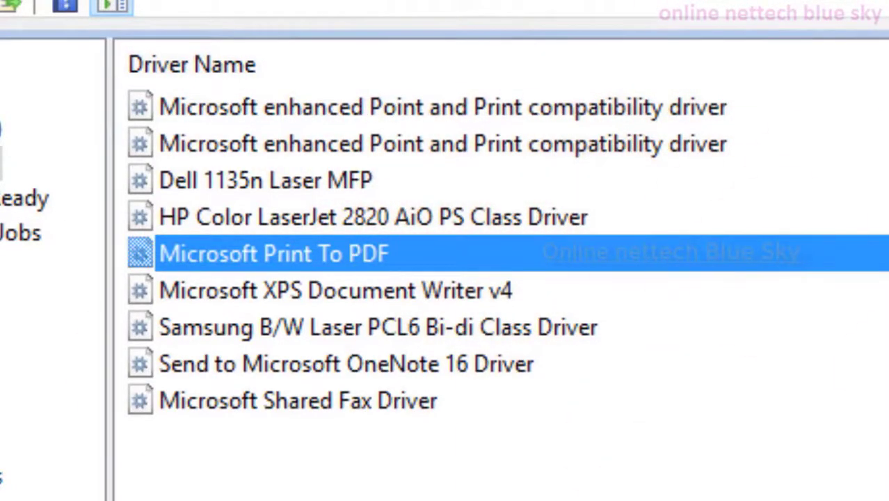
click(237, 486)
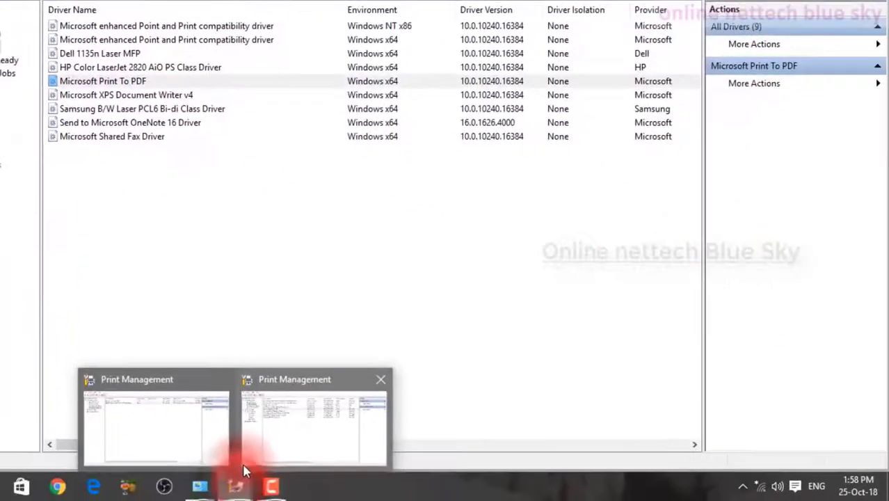
click(299, 418)
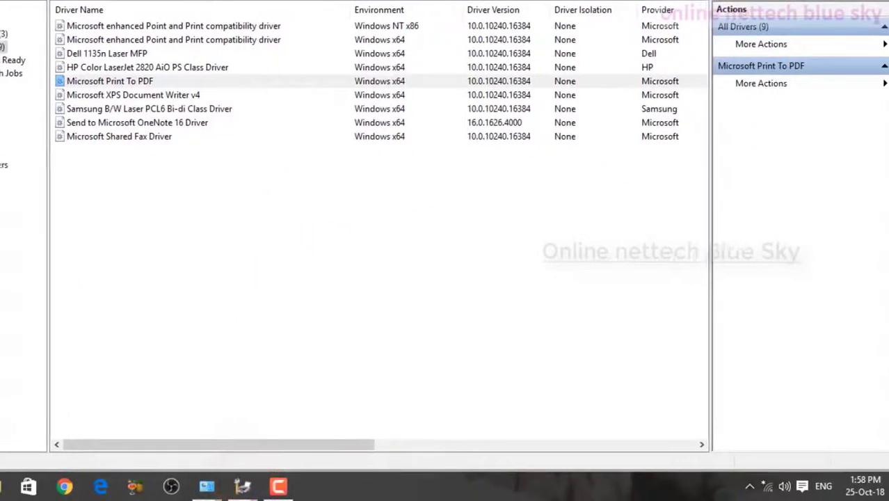
click(18, 33)
double_click(199, 51)
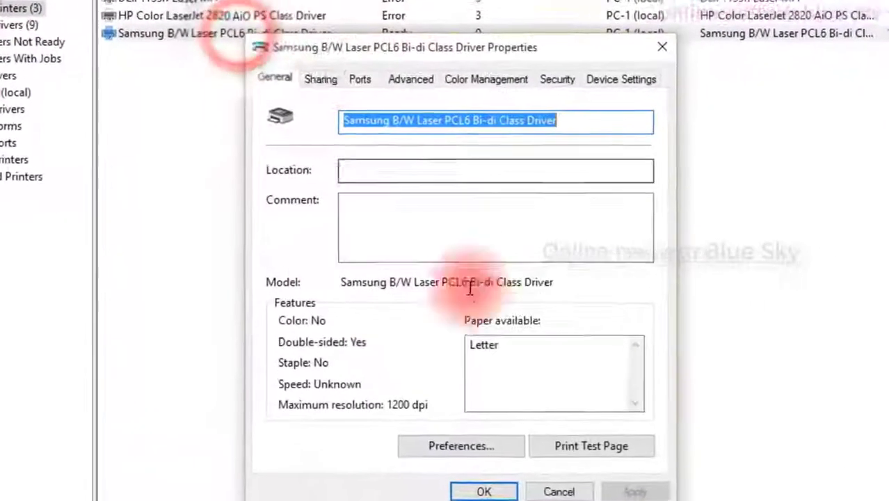
Look through the Samsung printer's ports, advanced, color management, security and device settings, and close its properties without changes
click(498, 78)
click(601, 78)
click(574, 78)
click(421, 78)
click(370, 78)
click(466, 80)
click(420, 78)
click(518, 81)
click(567, 79)
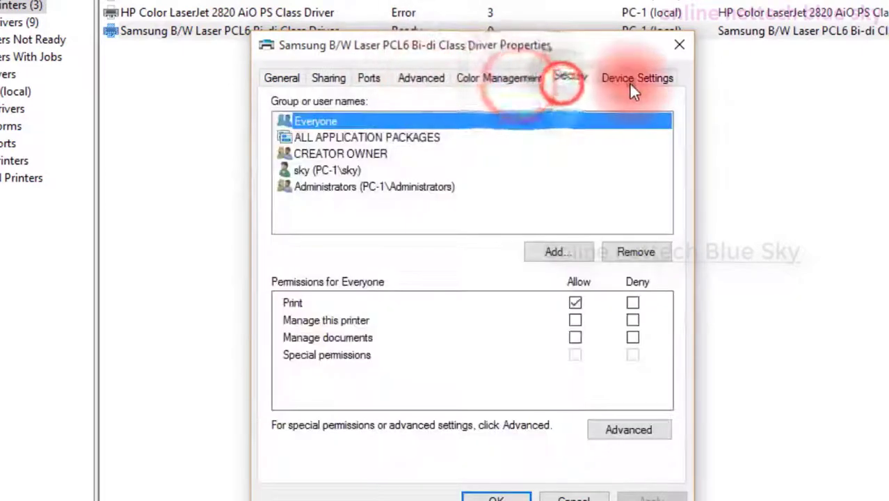
click(630, 79)
click(669, 54)
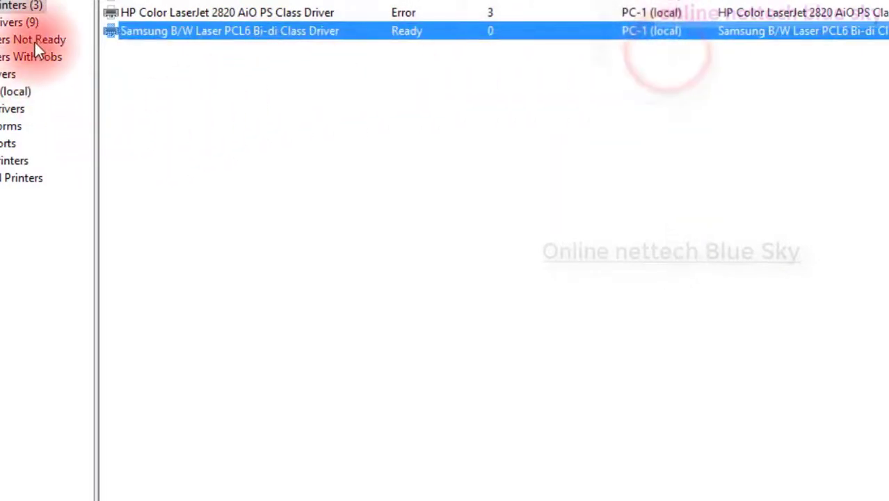
Return to the All Drivers list and review the driver names and environments
click(31, 21)
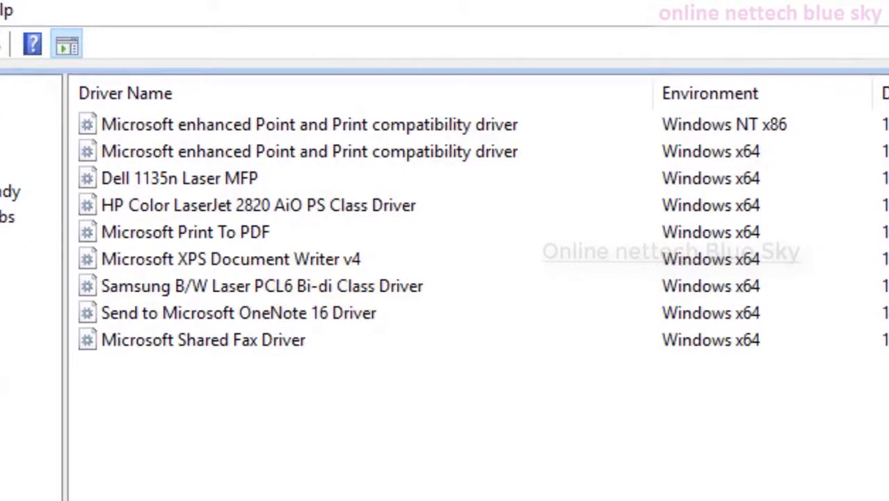
scroll(478, 215, right, 10)
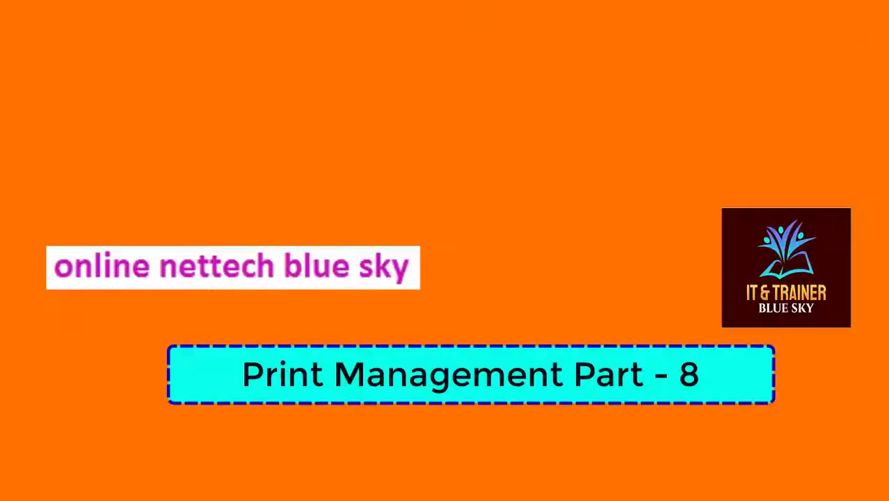